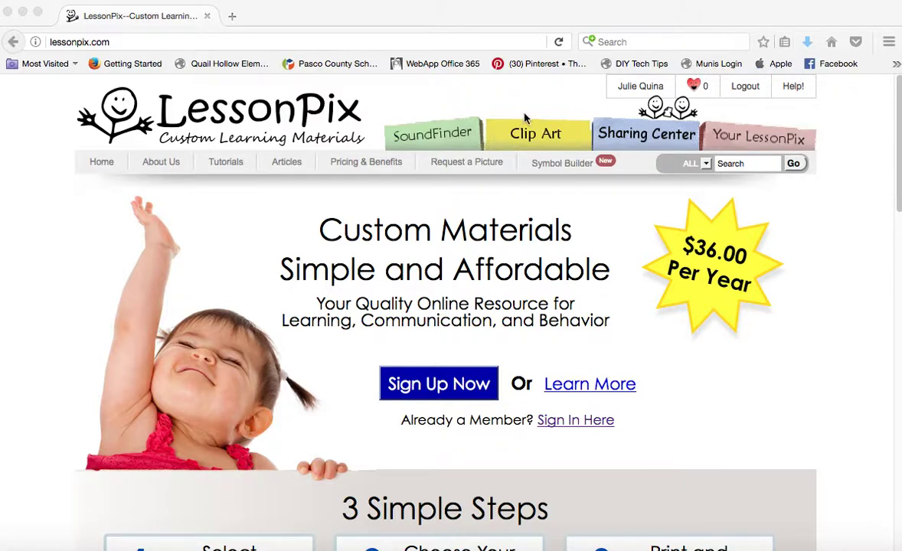
Step: Open Clip Art and clear every picture from Your Tray, confirming Clear Tray on the second attempt
{"action": "left_click", "coordinate": [505, 132]}
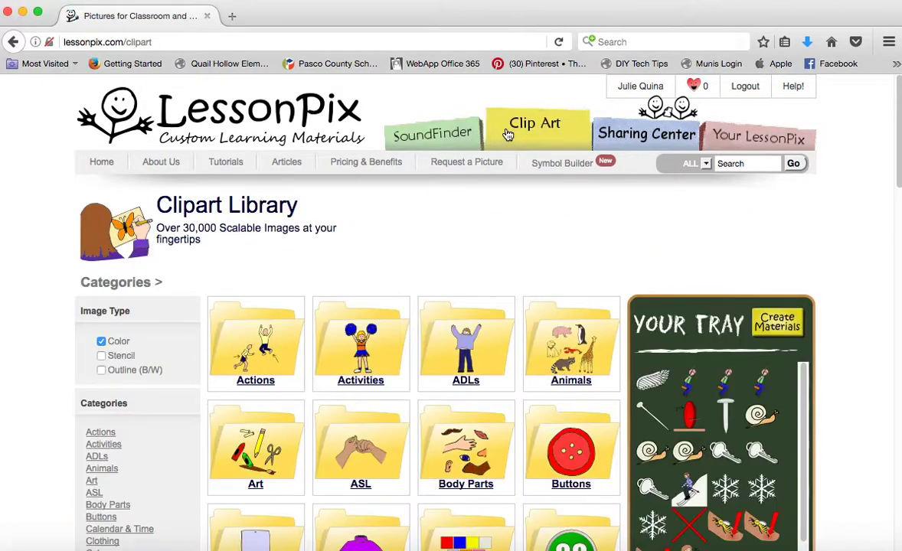
{"action": "scroll", "coordinate": [765, 217], "scroll_direction": "down", "scroll_amount": 3}
{"action": "left_click", "coordinate": [733, 432]}
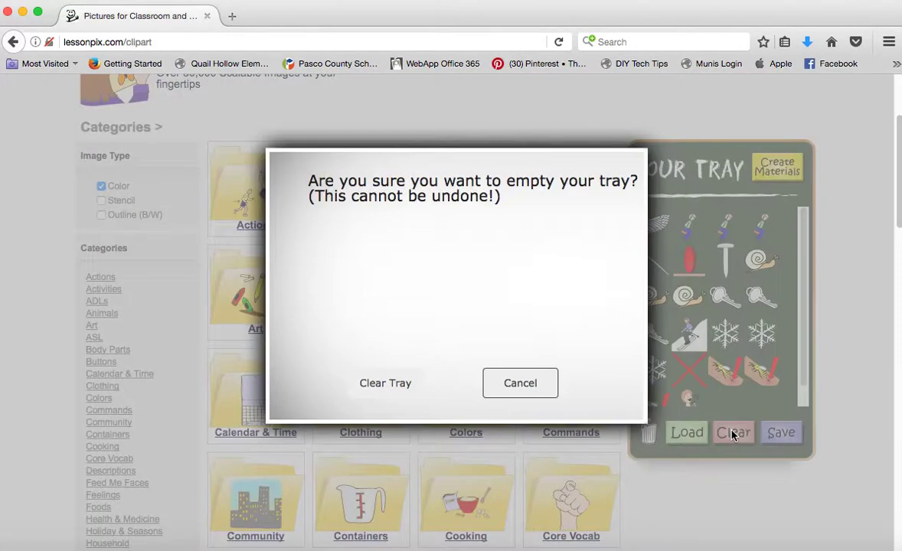
{"action": "left_click", "coordinate": [395, 387]}
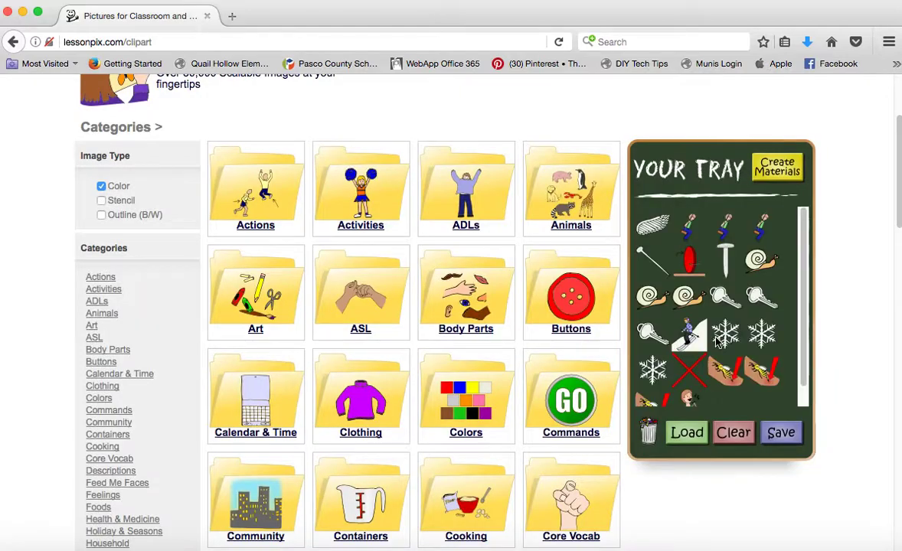
{"action": "left_click", "coordinate": [729, 443]}
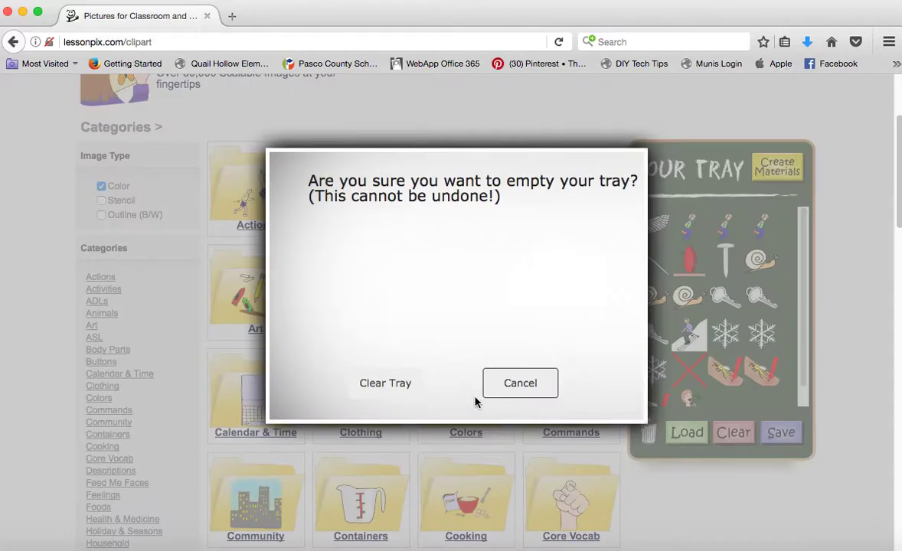
{"action": "left_click", "coordinate": [388, 385]}
{"action": "scroll", "coordinate": [538, 414], "scroll_direction": "up", "scroll_amount": 3}
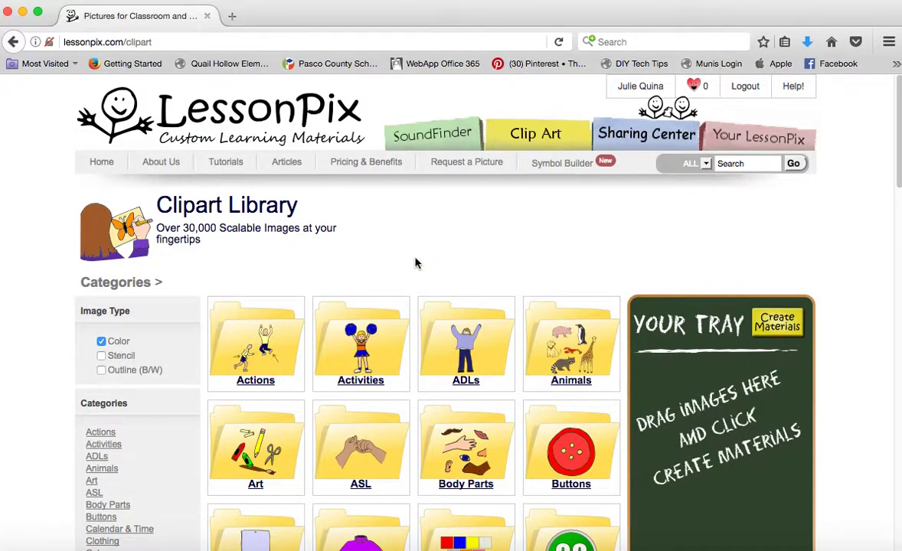
{"action": "scroll", "coordinate": [494, 275], "scroll_direction": "down", "scroll_amount": 1}
{"action": "scroll", "coordinate": [494, 276], "scroll_direction": "up", "scroll_amount": 1}
{"action": "left_click", "coordinate": [733, 165]}
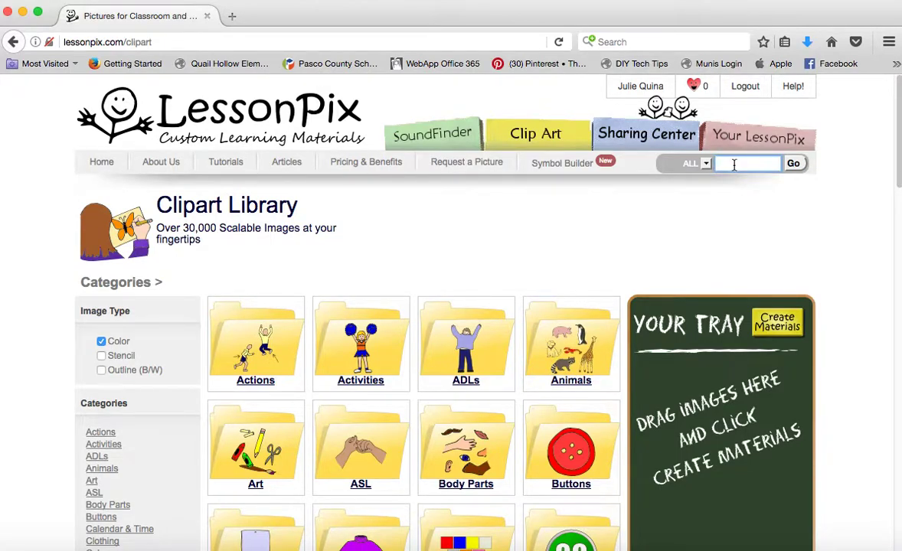
Step: Search clip art for 'backpack' and add the green backpack picture to the tray
{"action": "type", "text": "backpack"}
{"action": "key", "text": "Return"}
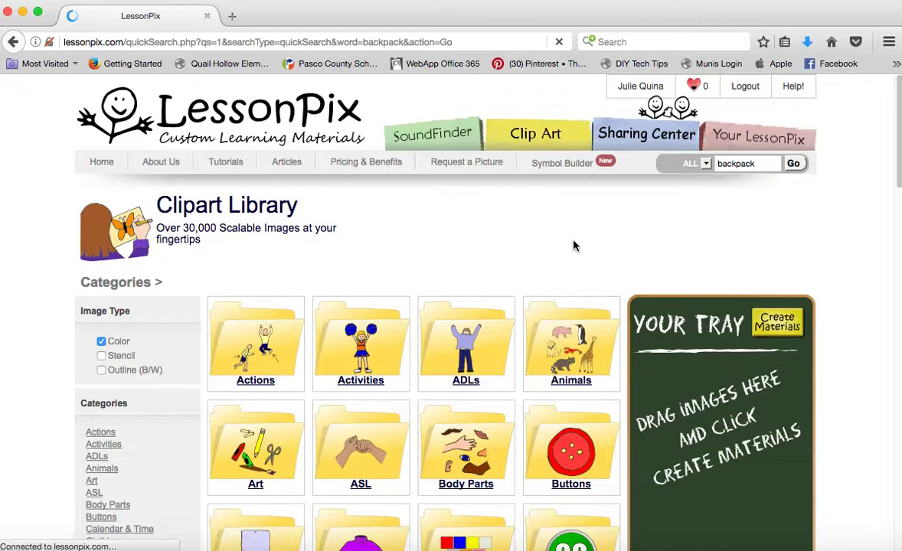
{"action": "scroll", "coordinate": [490, 230], "scroll_direction": "down", "scroll_amount": 1}
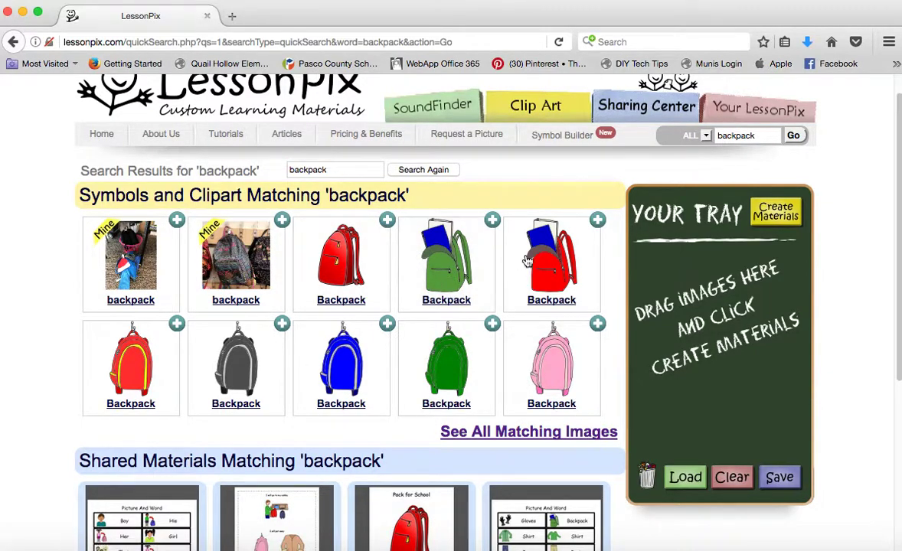
{"action": "left_click", "coordinate": [493, 220]}
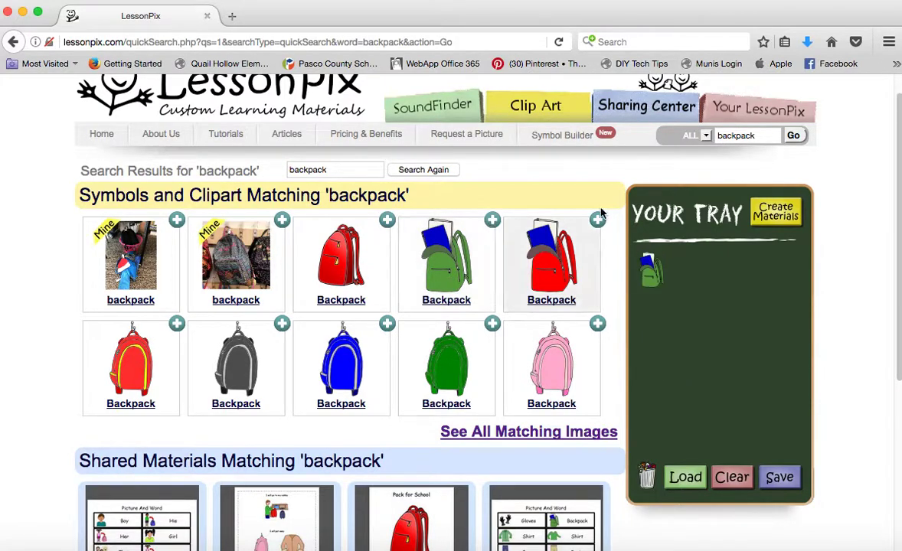
Step: Run a new clip art search for 'folder'
{"action": "left_click", "coordinate": [767, 134]}
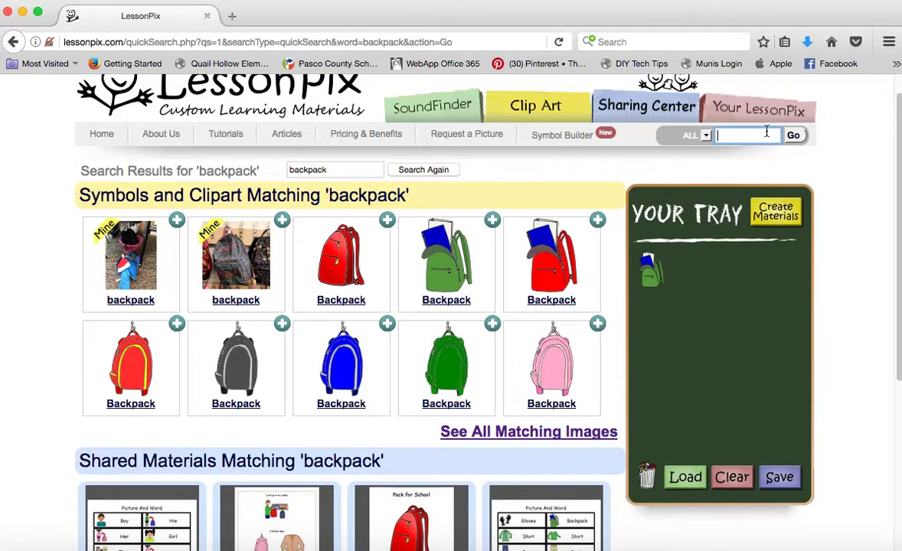
{"action": "type", "text": "folder"}
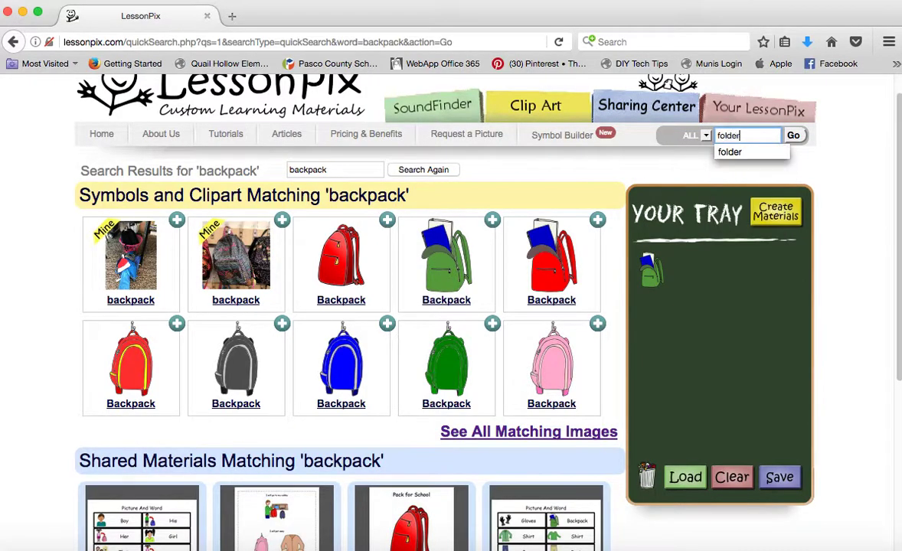
{"action": "key", "text": "Return"}
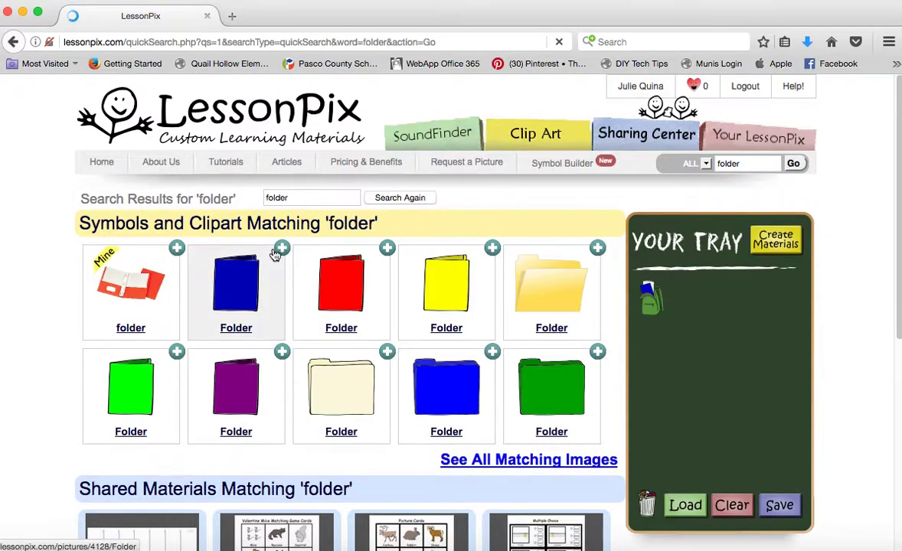
Step: Add the red folder photo, then search 'wash hands' and add the Lather picture
{"action": "left_click", "coordinate": [177, 250]}
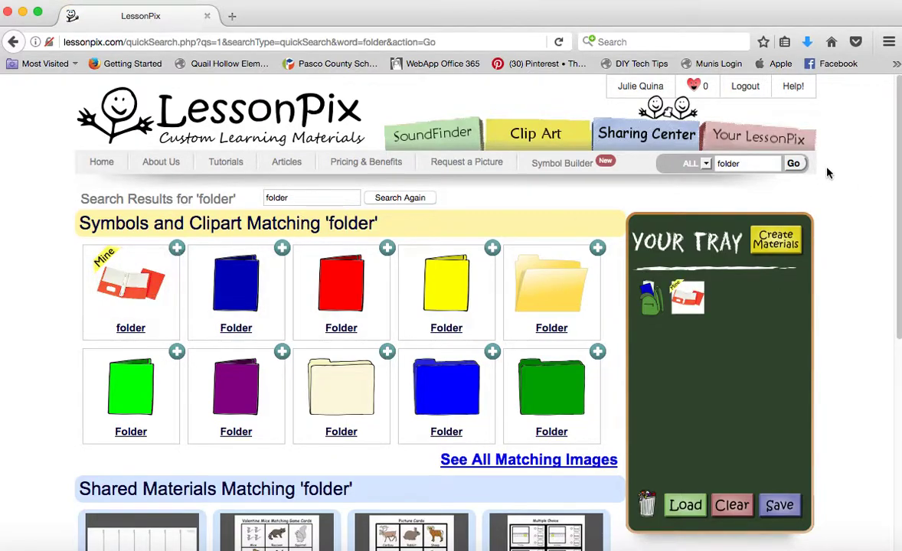
{"action": "left_click", "coordinate": [754, 164]}
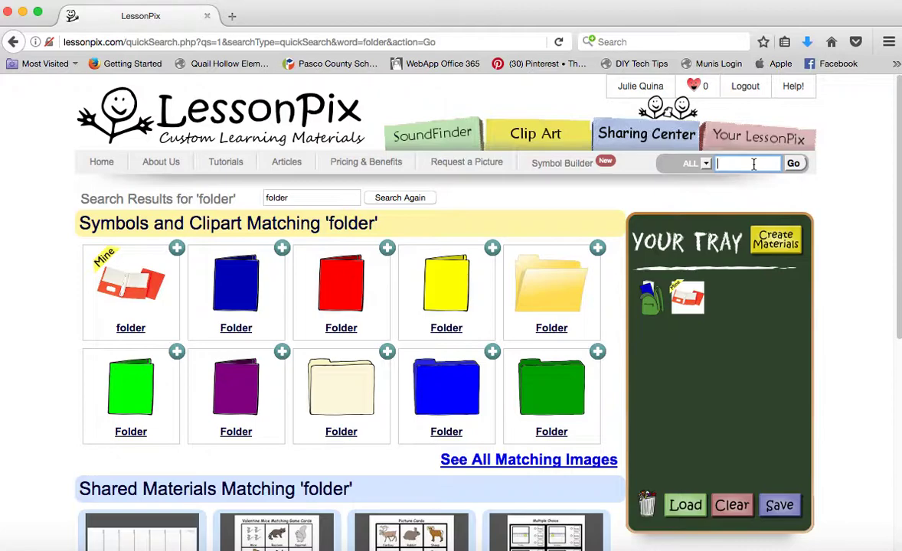
{"action": "type", "text": "wash hands"}
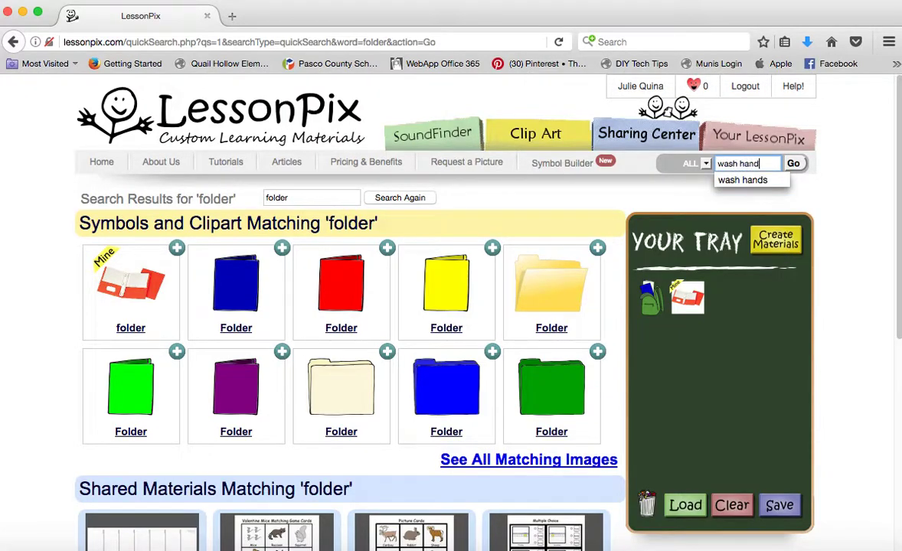
{"action": "key", "text": "Return"}
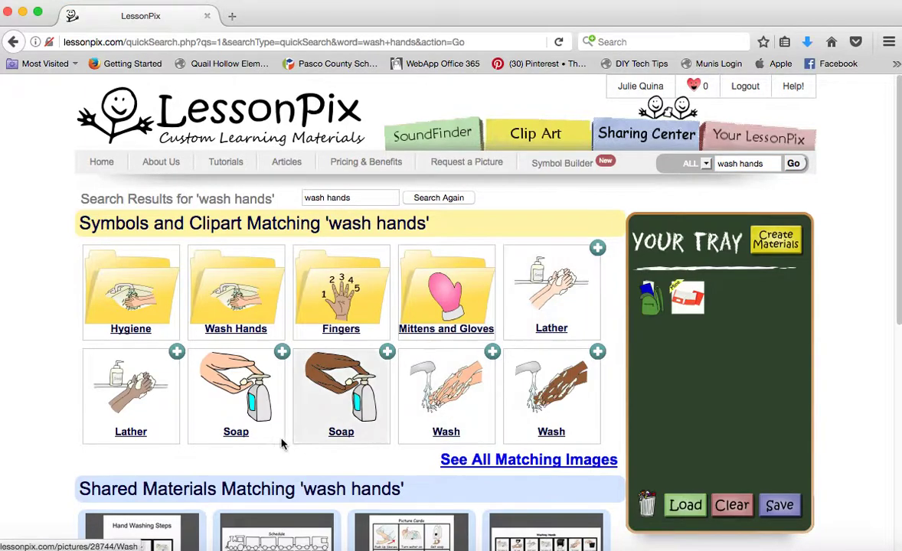
{"action": "left_click", "coordinate": [177, 353]}
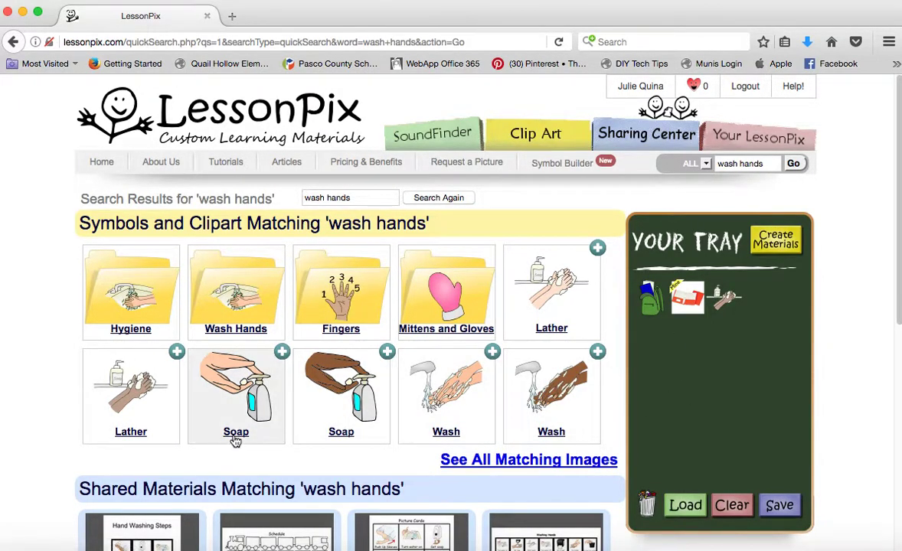
Step: Search clip art for 'morning work' using the suggested term
{"action": "left_click", "coordinate": [763, 163]}
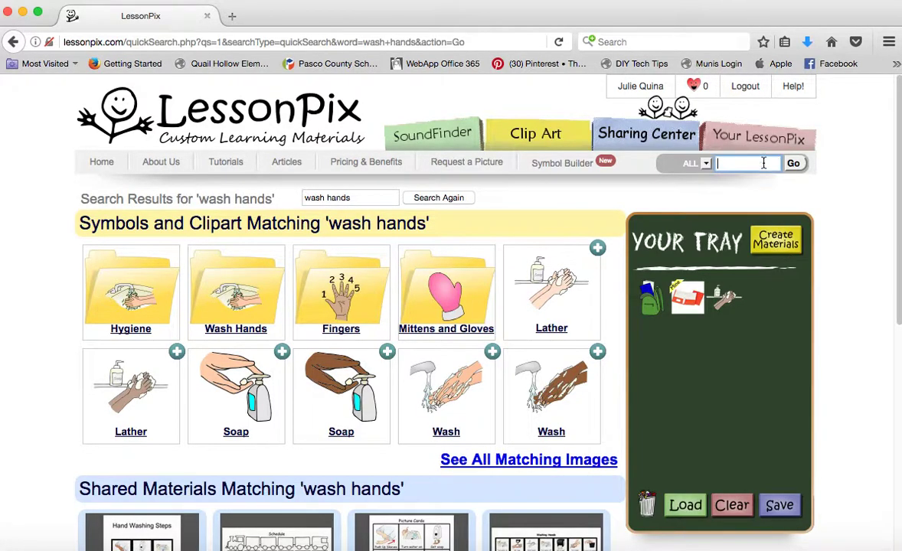
{"action": "type", "text": "morn"}
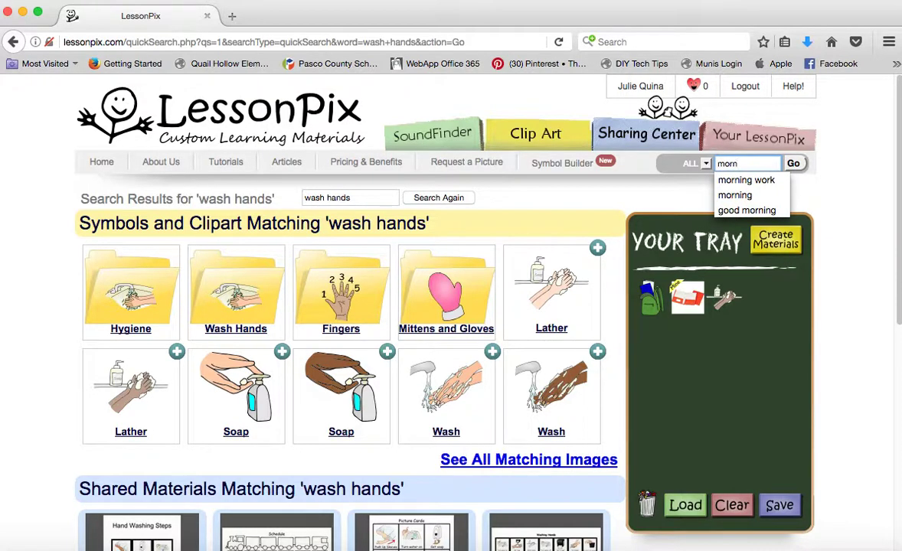
{"action": "left_click", "coordinate": [761, 180]}
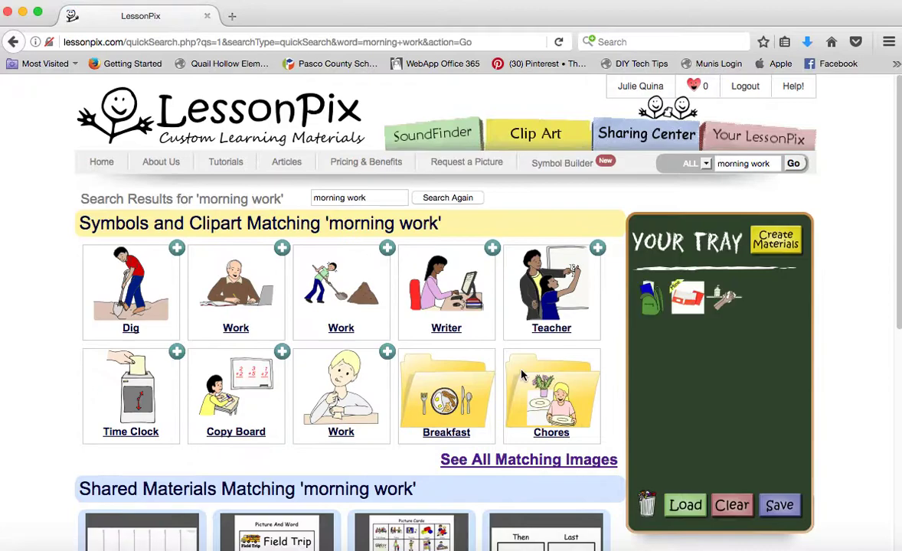
Step: Show all 'morning work' results and add the Seatwork picture as the fourth tray item
{"action": "left_click", "coordinate": [460, 460]}
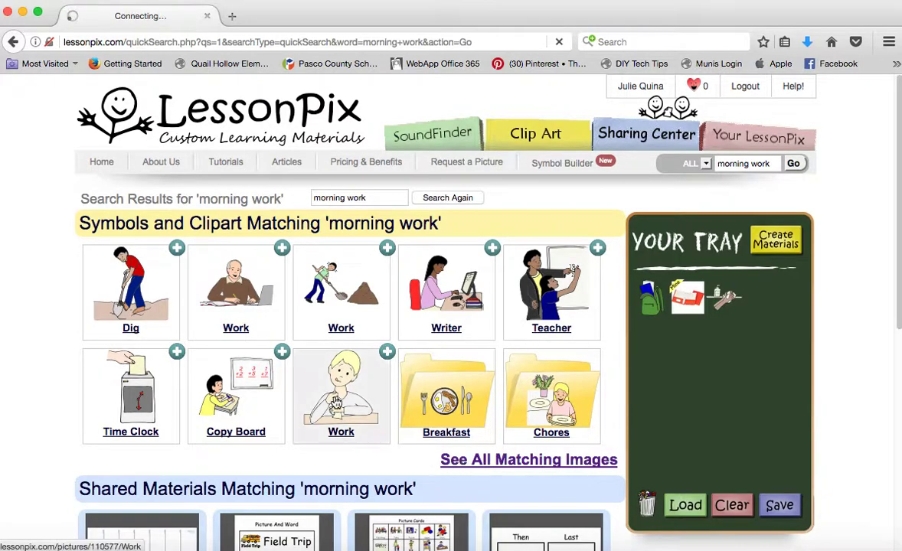
{"action": "scroll", "coordinate": [459, 366], "scroll_direction": "down", "scroll_amount": 6}
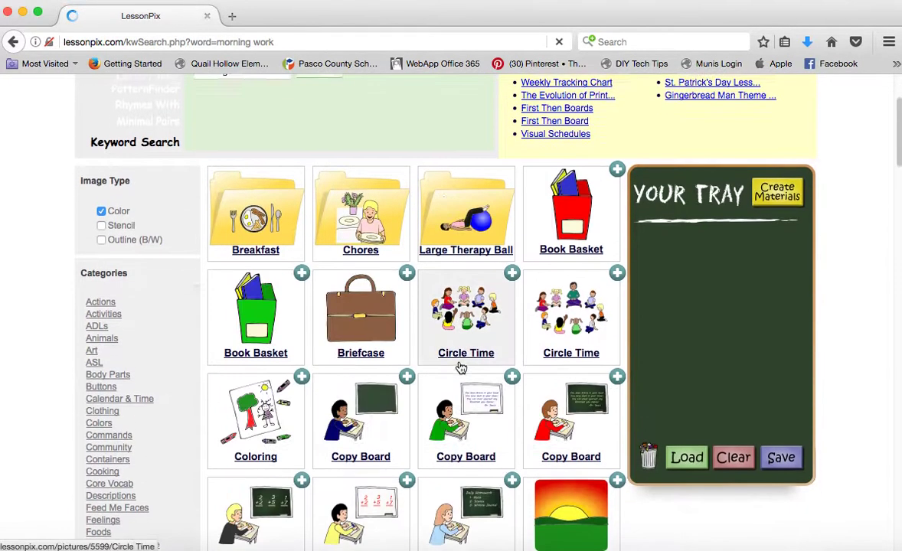
{"action": "scroll", "coordinate": [459, 366], "scroll_direction": "down", "scroll_amount": 7}
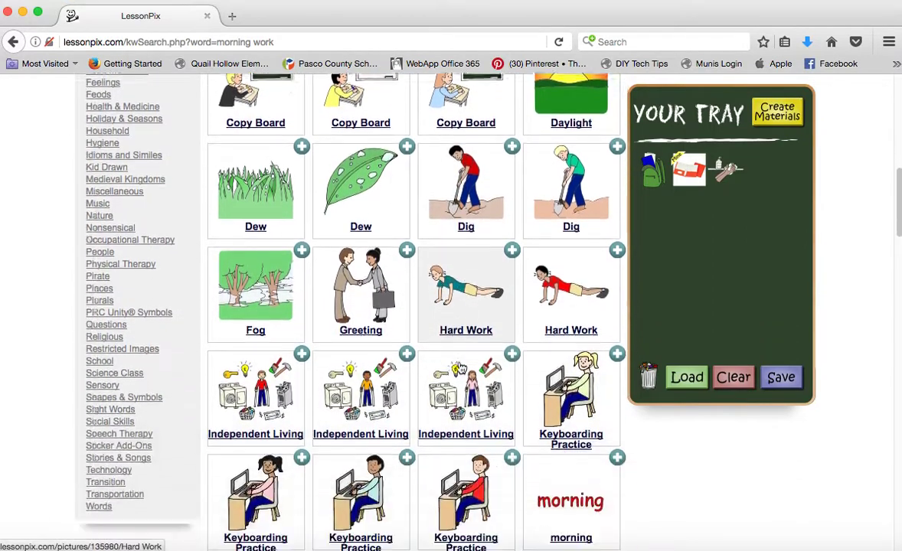
{"action": "scroll", "coordinate": [462, 368], "scroll_direction": "down", "scroll_amount": 10}
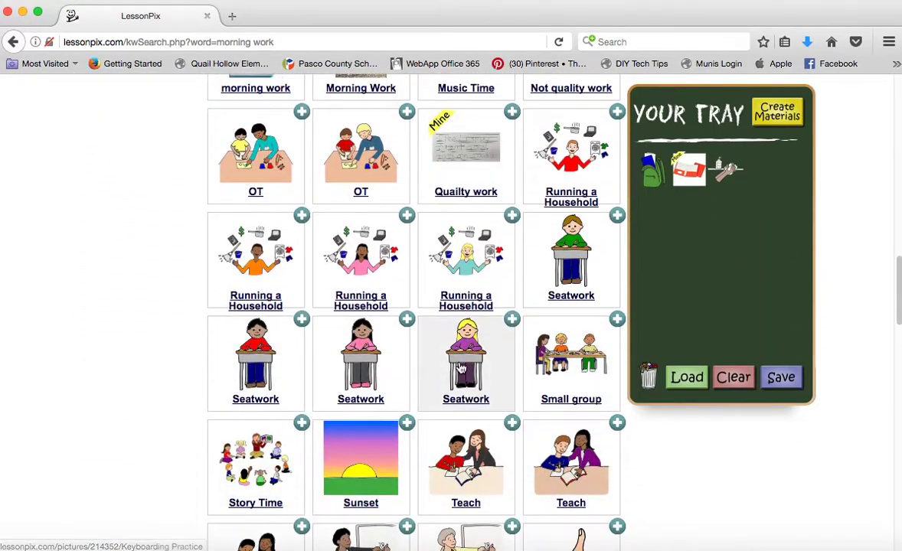
{"action": "scroll", "coordinate": [460, 368], "scroll_direction": "down", "scroll_amount": 1}
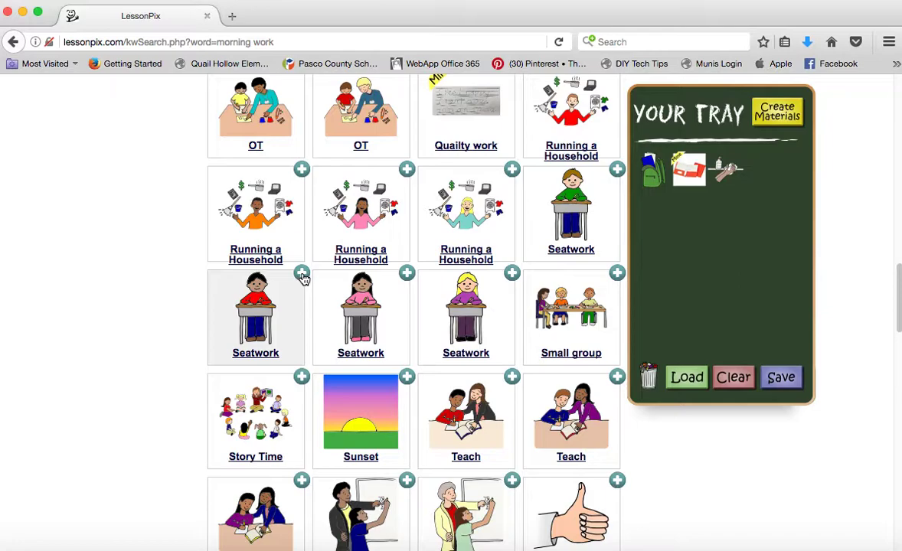
{"action": "left_click", "coordinate": [617, 170]}
{"action": "scroll", "coordinate": [555, 275], "scroll_direction": "up", "scroll_amount": 1}
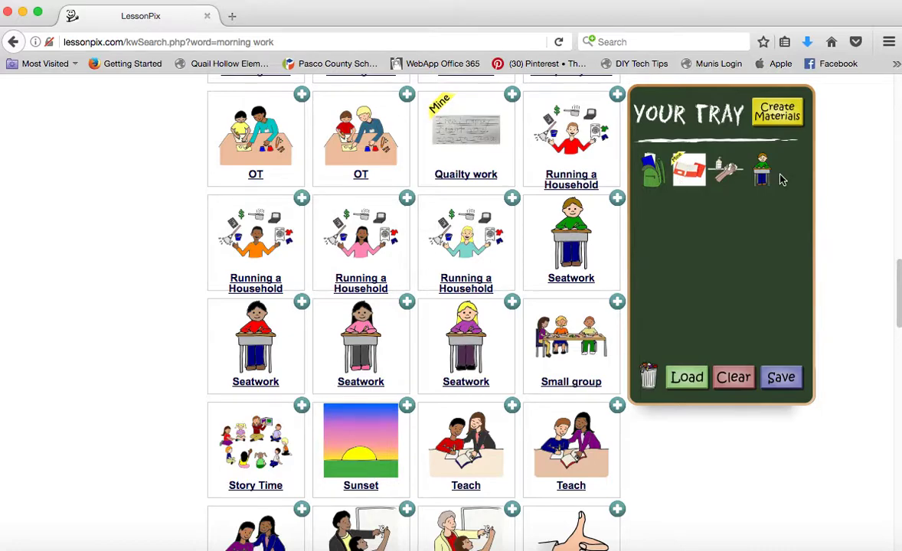
{"action": "scroll", "coordinate": [765, 187], "scroll_direction": "up", "scroll_amount": 2}
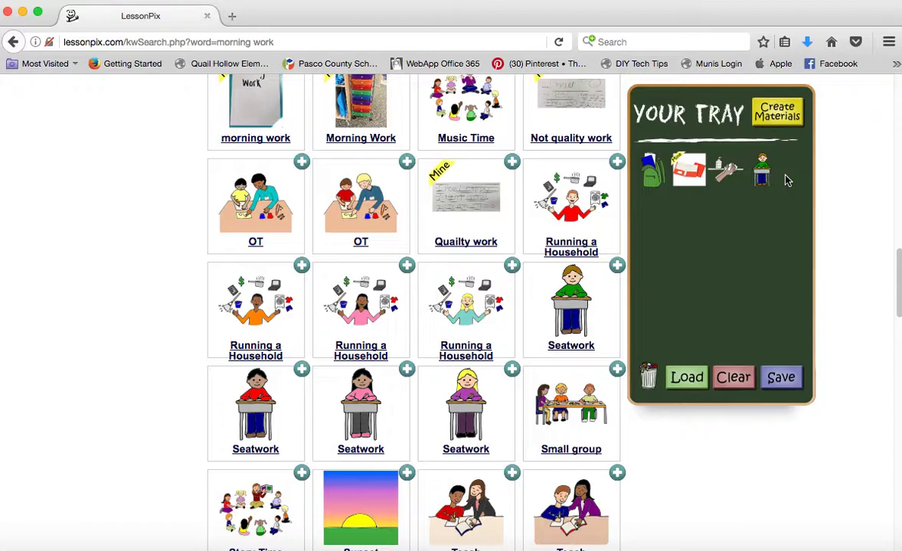
Step: Create a Picture Schedule from the tray pictures and advance to the Picture Details step
{"action": "left_click", "coordinate": [773, 116]}
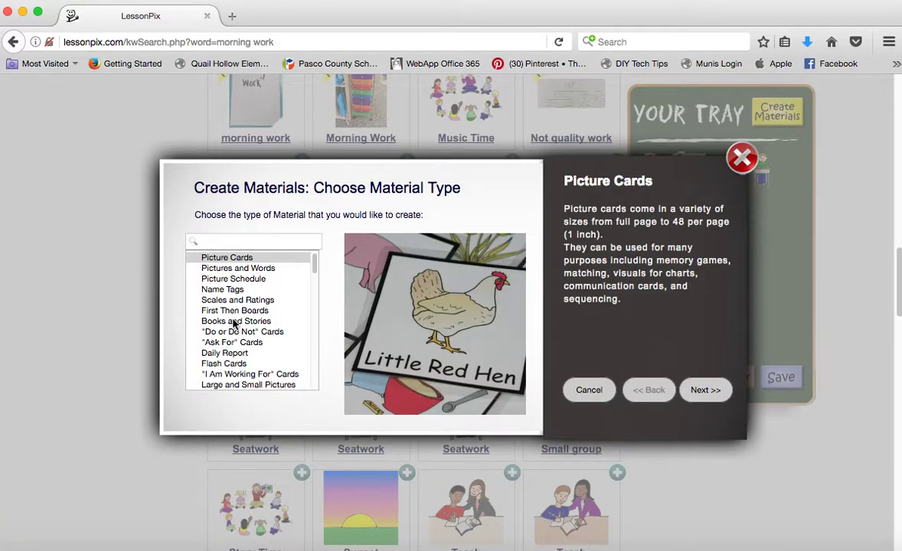
{"action": "left_click", "coordinate": [210, 281]}
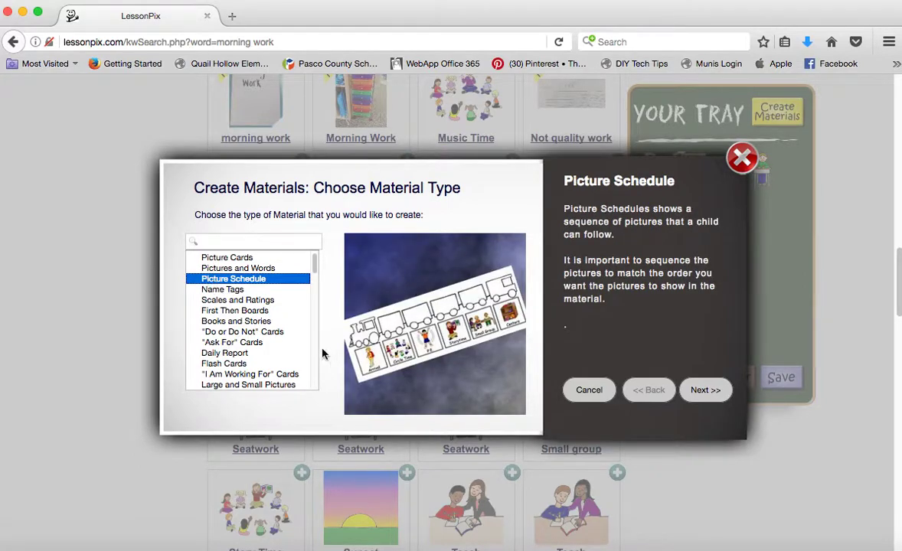
{"action": "left_click", "coordinate": [699, 391]}
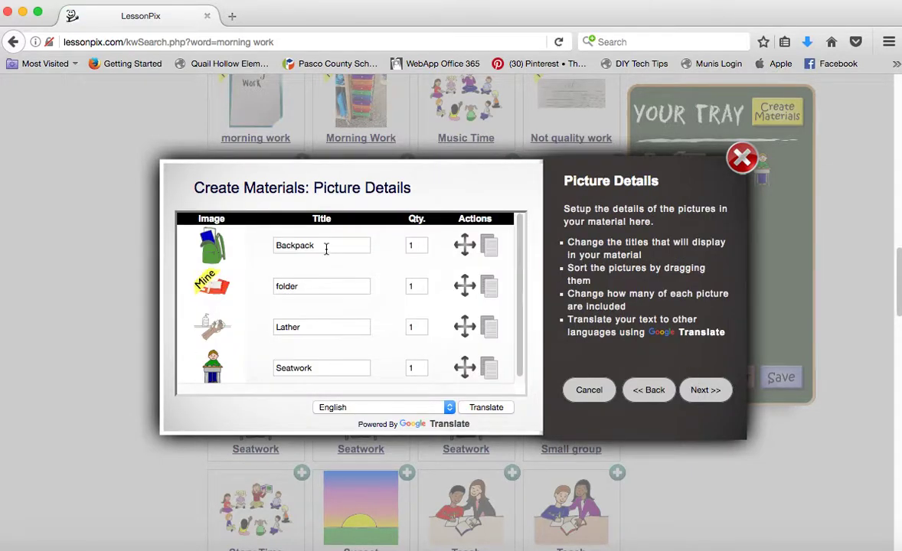
Step: Caption the first two pictures 'hang up backpack' and 'folder in basket'
{"action": "left_click_drag", "start_coordinate": [327, 245], "coordinate": [261, 247]}
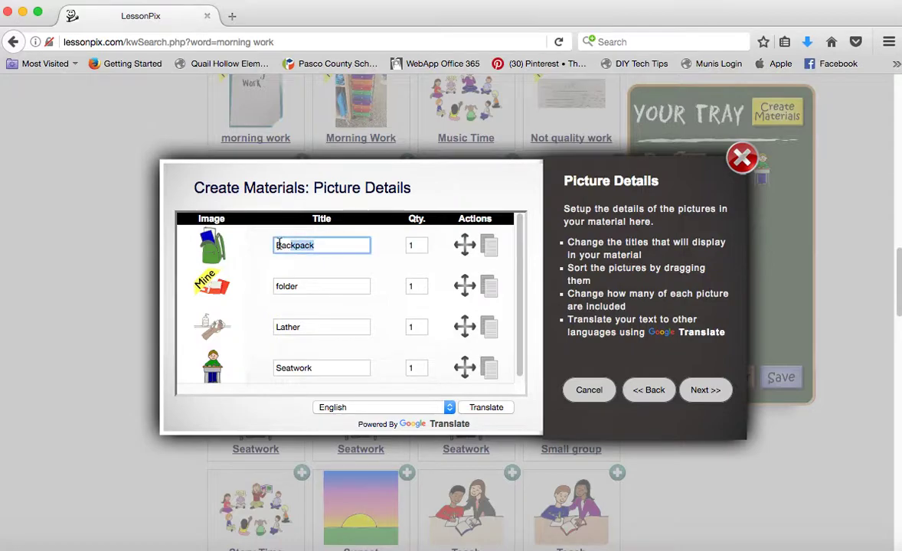
{"action": "type", "text": "han"}
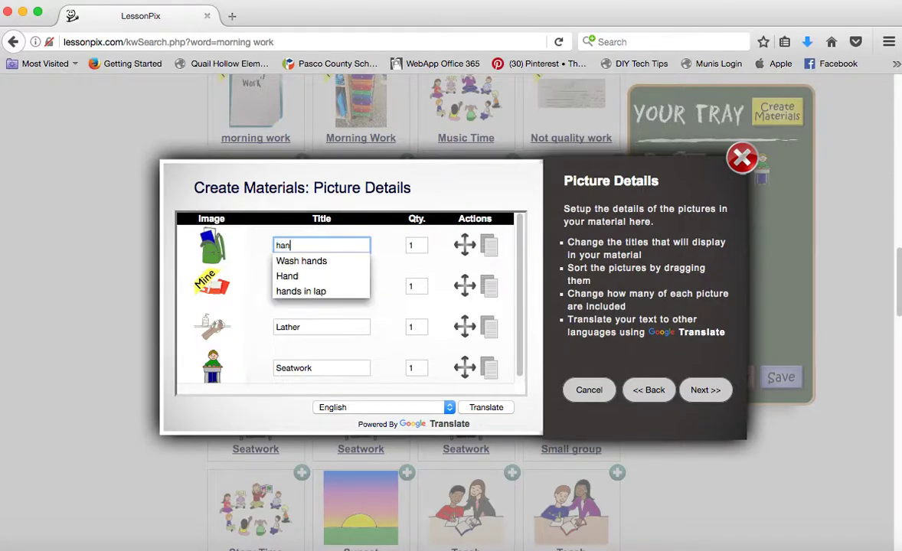
{"action": "type", "text": "g up backpack"}
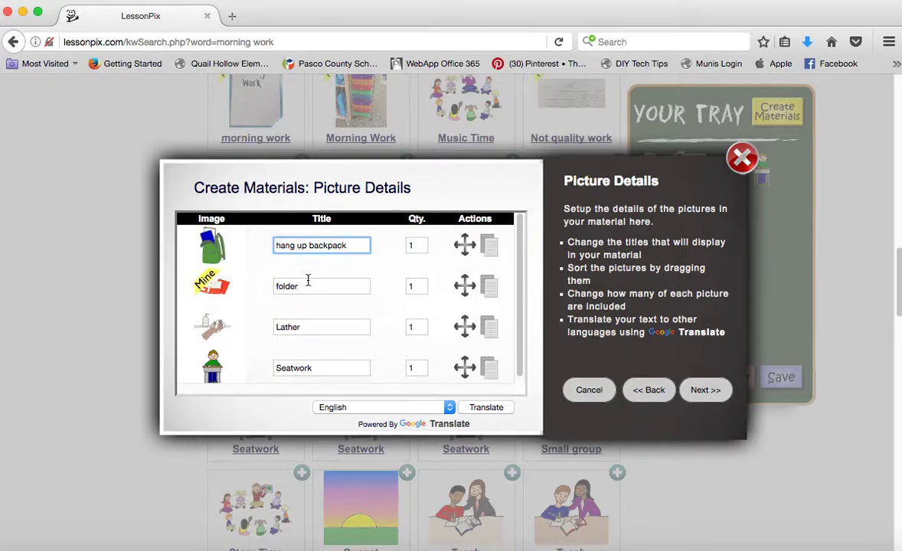
{"action": "left_click_drag", "start_coordinate": [363, 284], "coordinate": [274, 287]}
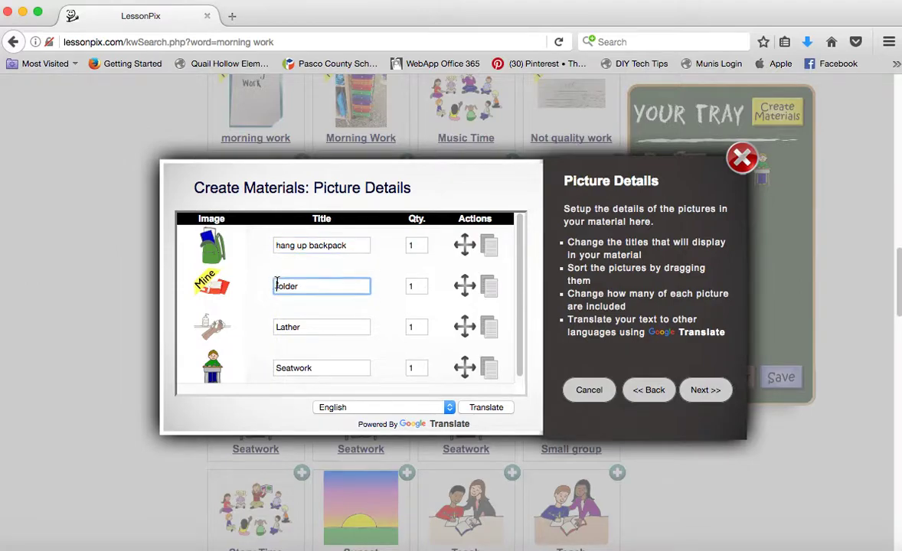
{"action": "type", "text": "folder in "}
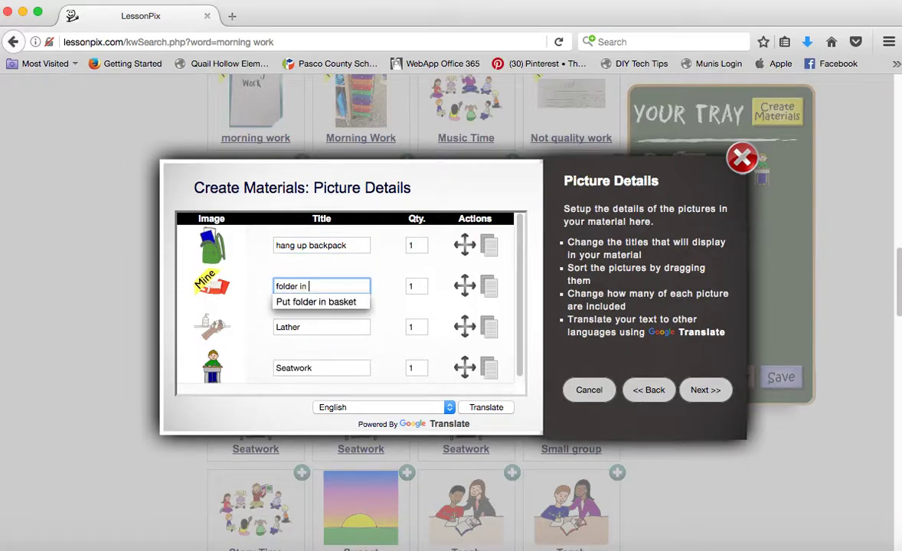
{"action": "type", "text": "basket"}
{"action": "key", "text": "Escape"}
Step: Caption the last two pictures 'wash hands' and 'start morning work', then continue to Choose Options
{"action": "left_click_drag", "start_coordinate": [361, 328], "coordinate": [258, 332]}
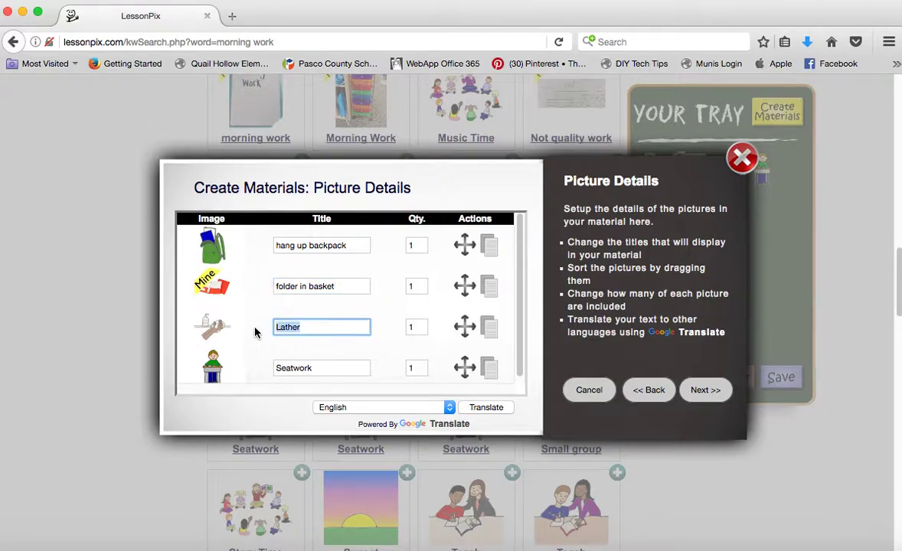
{"action": "type", "text": "was"}
{"action": "left_click", "coordinate": [301, 343]}
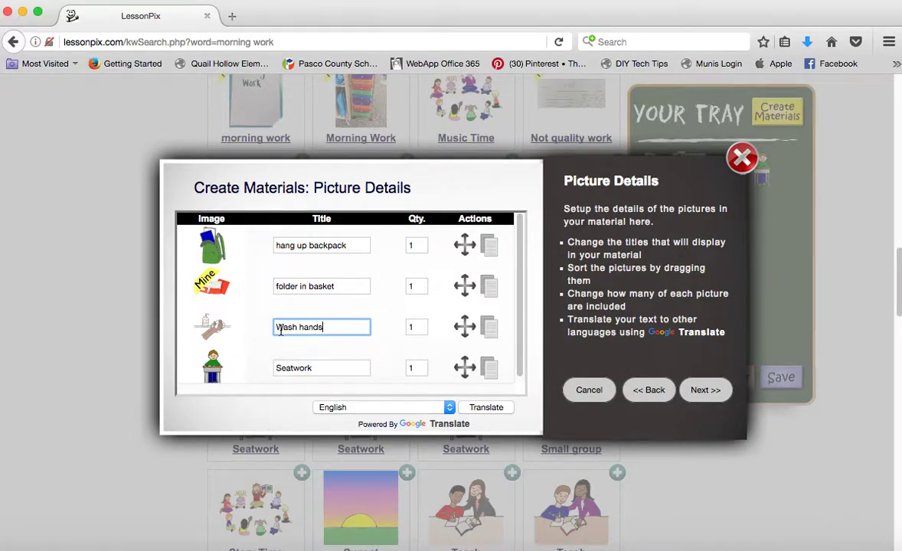
{"action": "left_click", "coordinate": [280, 327]}
{"action": "key", "text": "BackSpace"}
{"action": "type", "text": "w"}
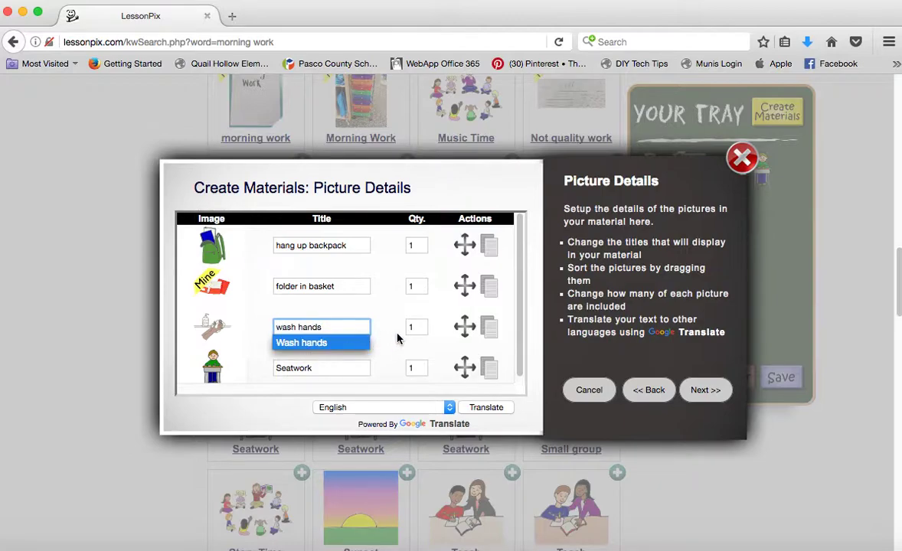
{"action": "left_click", "coordinate": [314, 368]}
{"action": "left_click_drag", "start_coordinate": [314, 367], "coordinate": [247, 365]}
{"action": "type", "text": "s"}
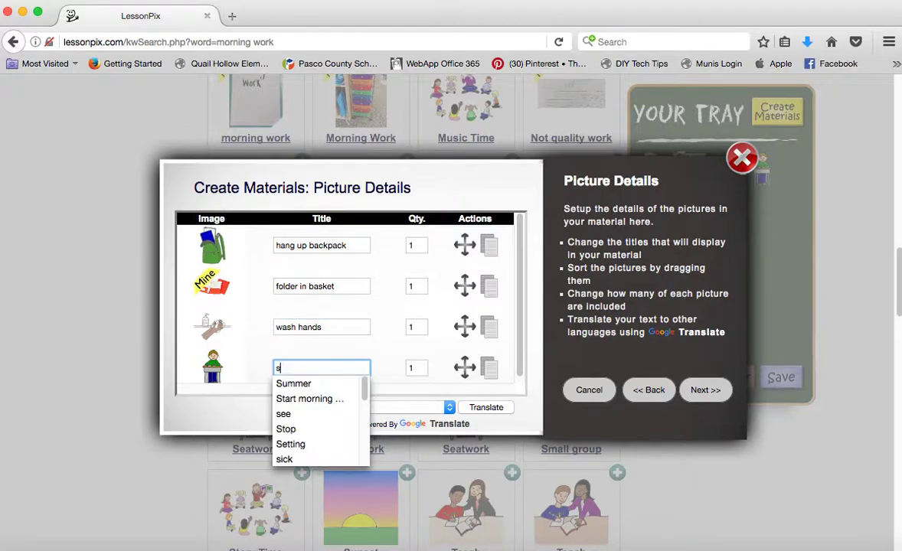
{"action": "type", "text": "tart morning w"}
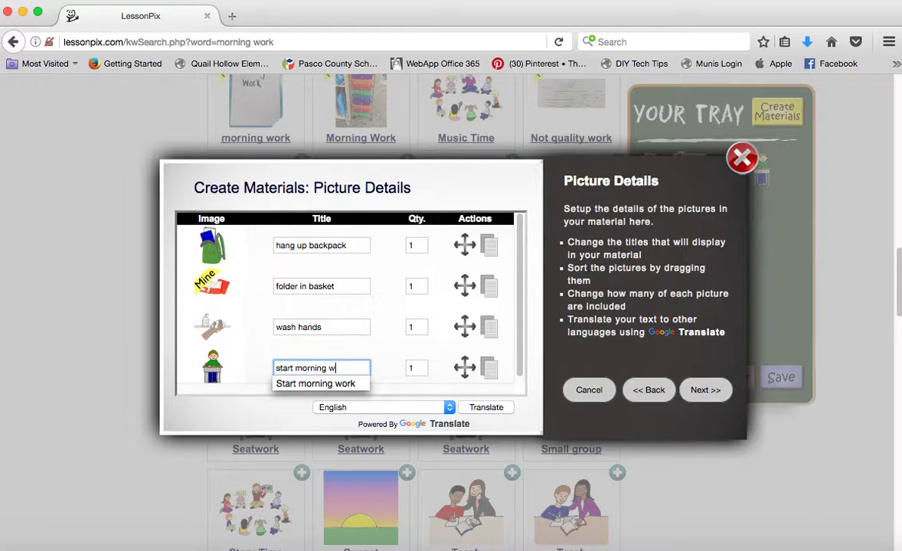
{"action": "type", "text": "ork"}
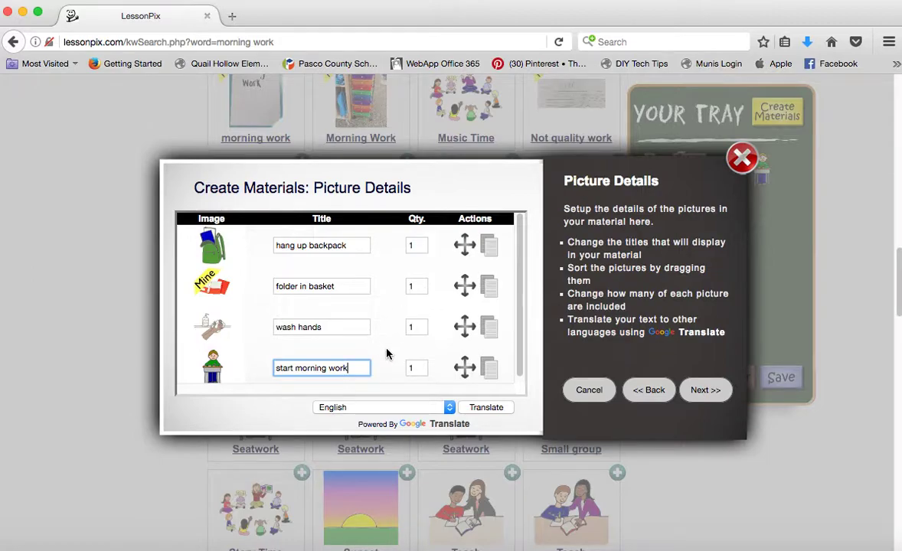
{"action": "left_click", "coordinate": [717, 394]}
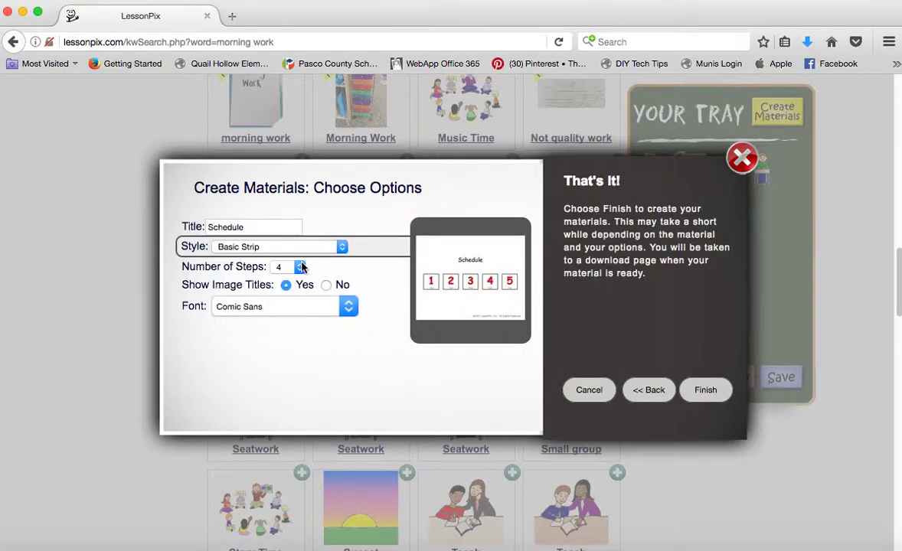
Step: Retitle the schedule as the child's name plus 'Sample Schedule' via the autocomplete suggestion
{"action": "double_click", "coordinate": [258, 227]}
{"action": "type", "text": "Sample Sd"}
{"action": "key", "text": "BackSpace"}
{"action": "type", "text": "chedule"}
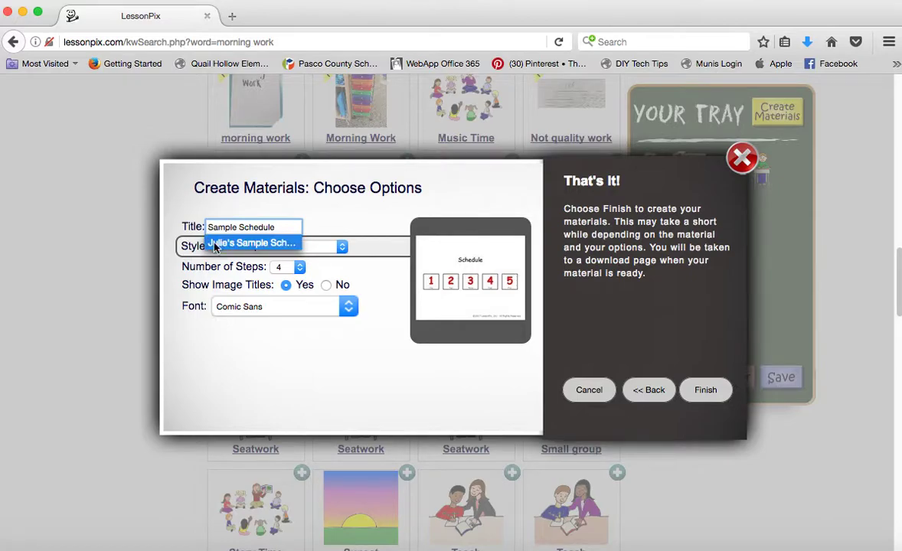
{"action": "left_click", "coordinate": [252, 243]}
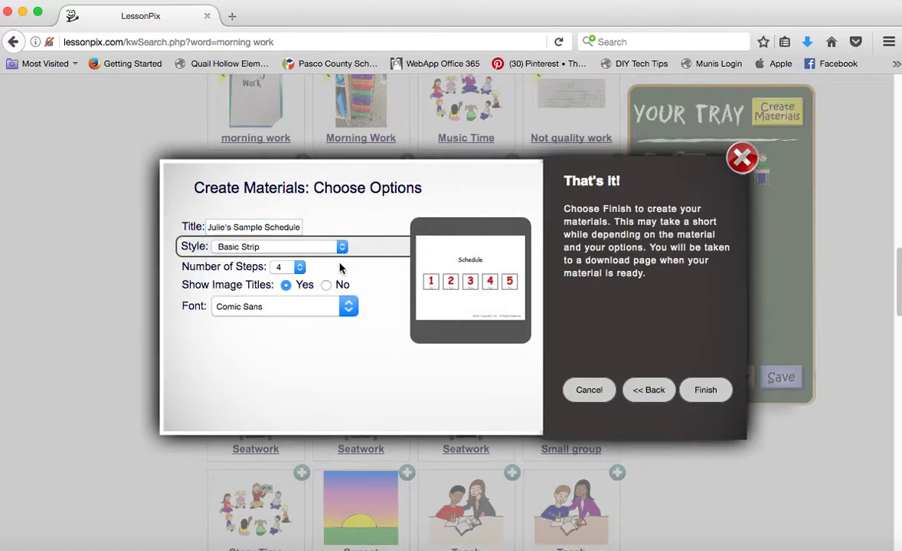
{"action": "left_click", "coordinate": [288, 249]}
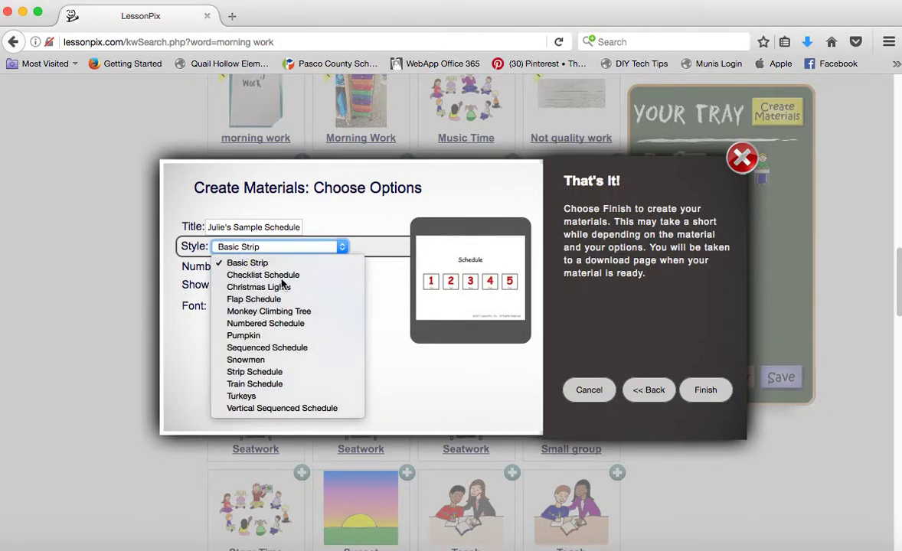
Step: After trying Strip and Monkey Climbing Tree styles, set Checklist Schedule and finish creating the schedule
{"action": "left_click", "coordinate": [281, 278]}
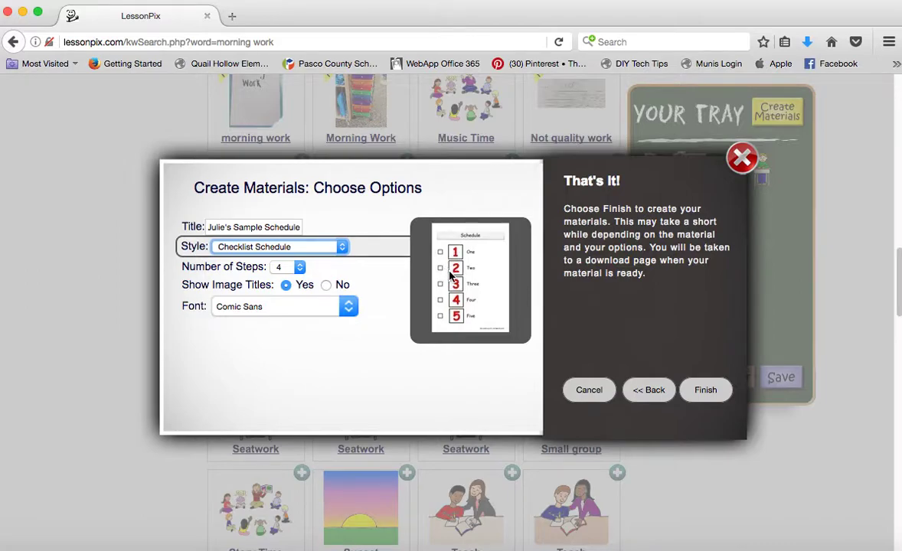
{"action": "left_click", "coordinate": [318, 247]}
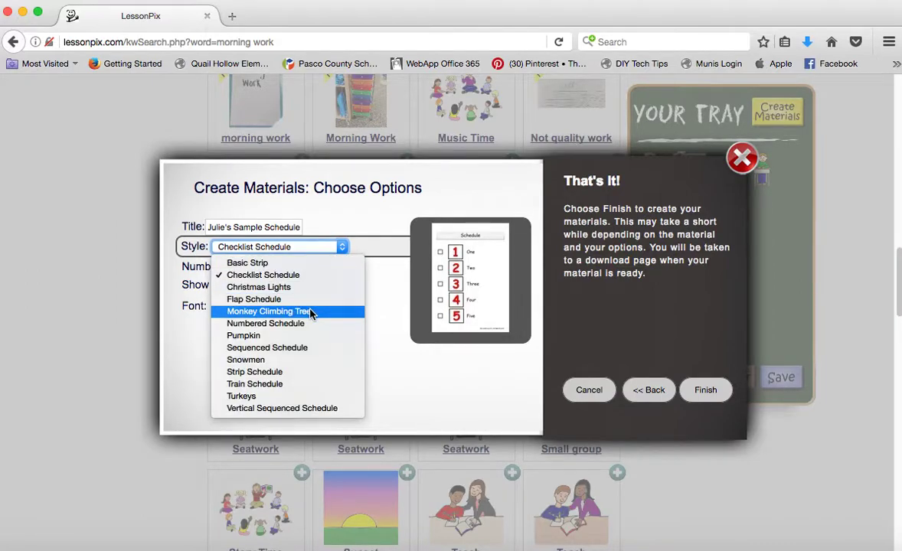
{"action": "left_click", "coordinate": [298, 373]}
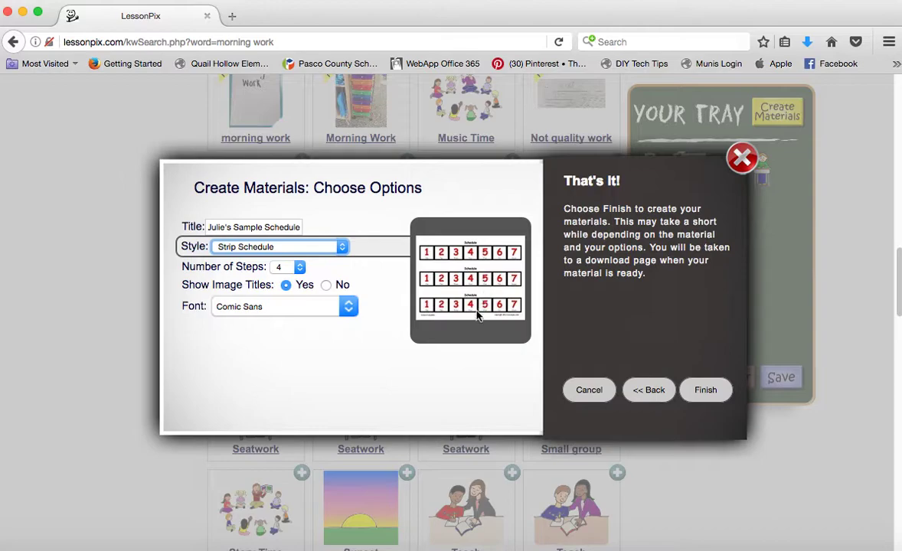
{"action": "left_click", "coordinate": [333, 248]}
{"action": "left_click", "coordinate": [333, 257]}
{"action": "left_click", "coordinate": [295, 248]}
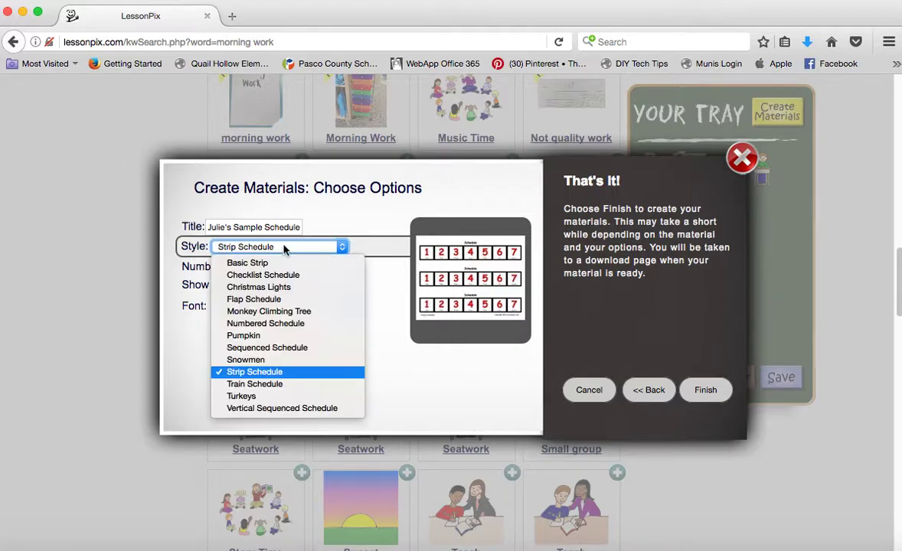
{"action": "left_click", "coordinate": [275, 314]}
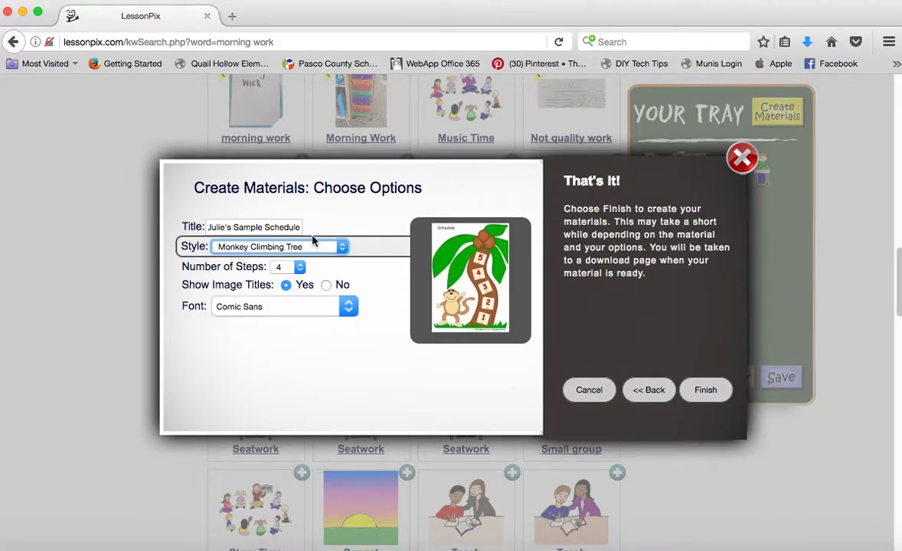
{"action": "left_click", "coordinate": [312, 248]}
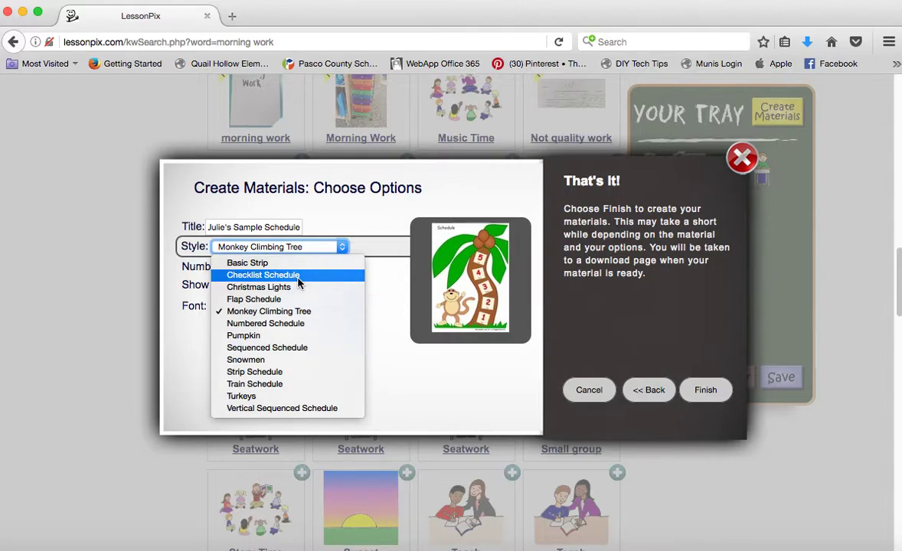
{"action": "left_click", "coordinate": [299, 276]}
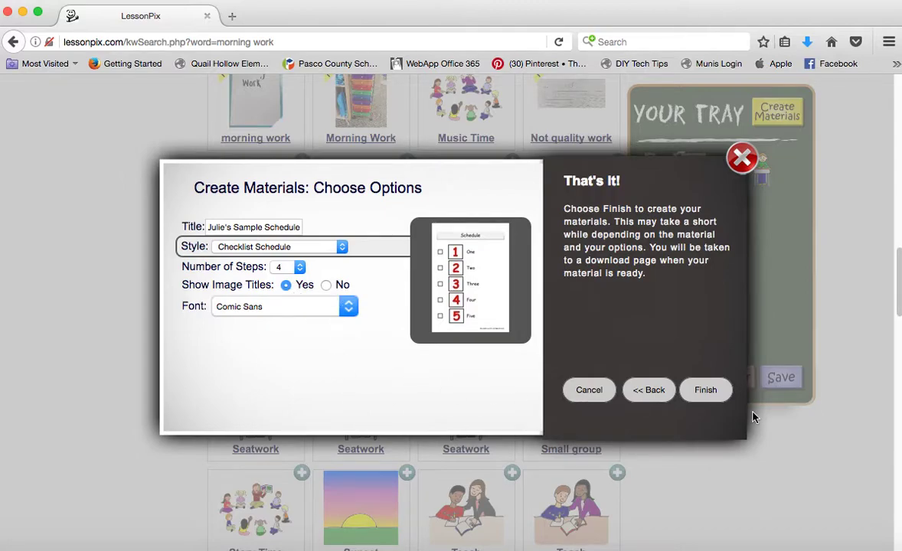
{"action": "left_click", "coordinate": [709, 389]}
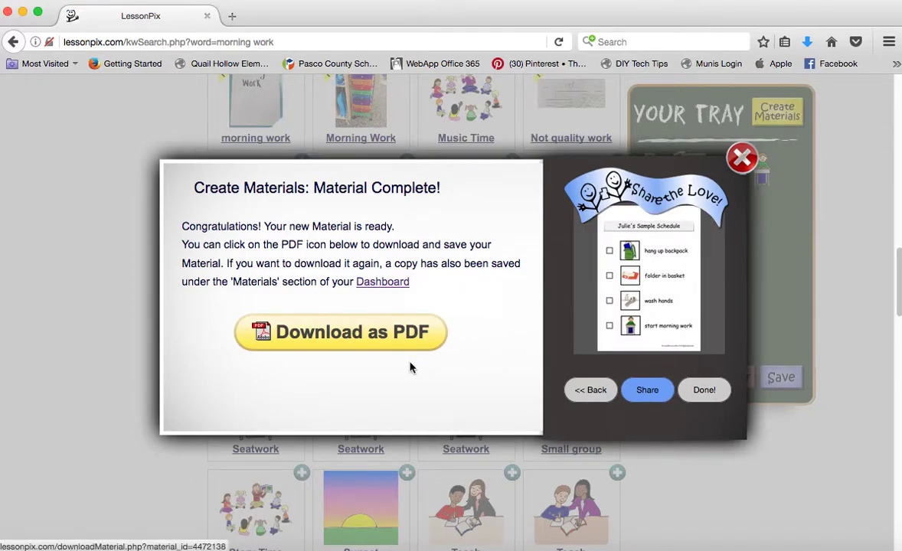
Step: Download the checklist schedule as a PDF, choosing 'Open with' in the Firefox download dialog
{"action": "left_click", "coordinate": [350, 331]}
{"action": "left_click", "coordinate": [383, 138]}
{"action": "key", "text": "Return"}
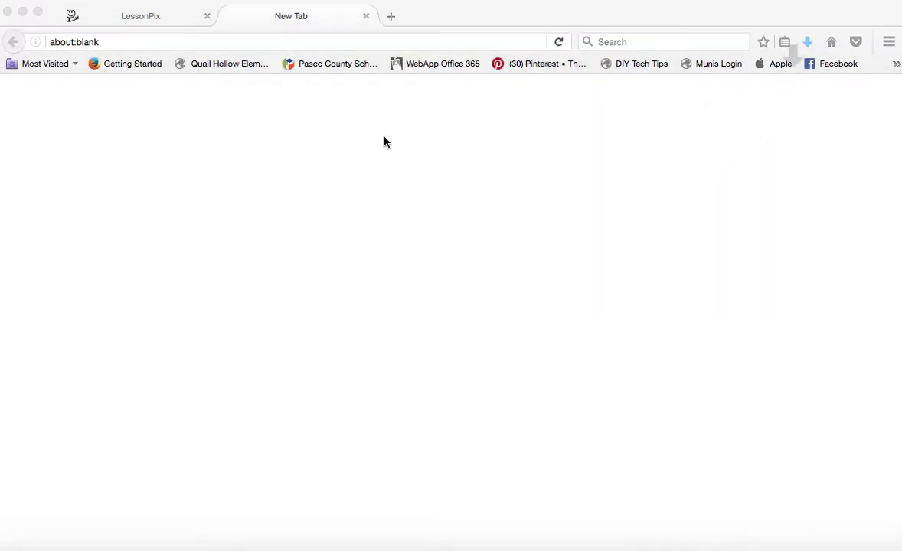
Step: Scroll through the PDF in Preview checking the title and four captioned steps, then close it
{"action": "scroll", "coordinate": [384, 142], "scroll_direction": "down", "scroll_amount": 5}
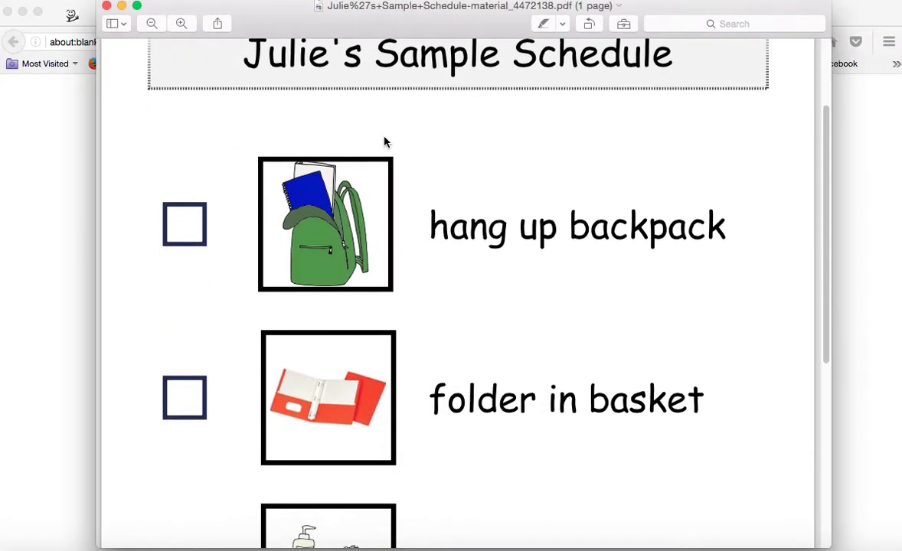
{"action": "scroll", "coordinate": [384, 142], "scroll_direction": "down", "scroll_amount": 9}
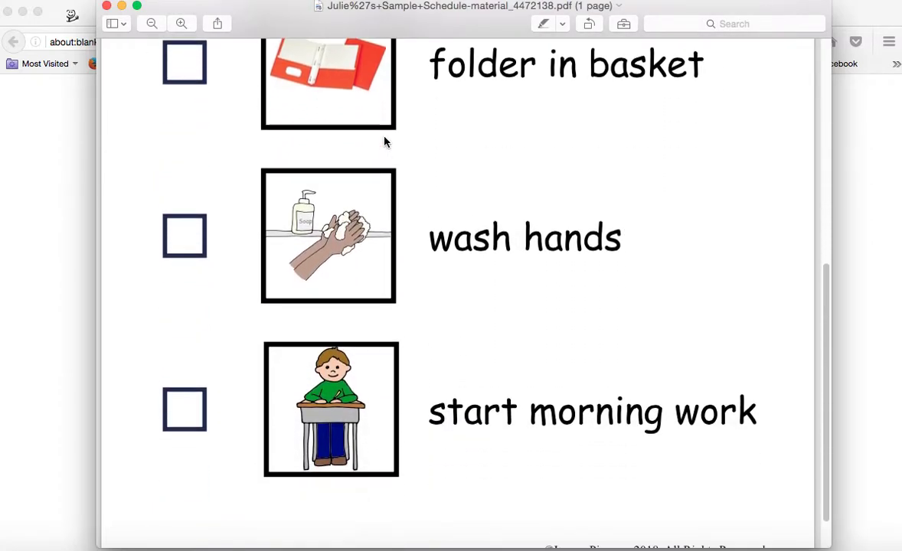
{"action": "scroll", "coordinate": [385, 142], "scroll_direction": "down", "scroll_amount": 2}
{"action": "scroll", "coordinate": [385, 141], "scroll_direction": "up", "scroll_amount": 3}
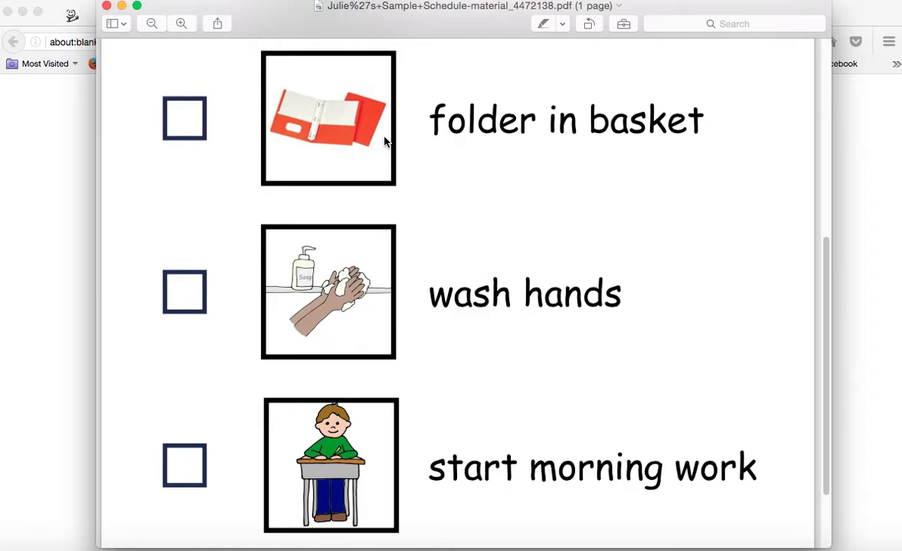
{"action": "scroll", "coordinate": [384, 141], "scroll_direction": "up", "scroll_amount": 10}
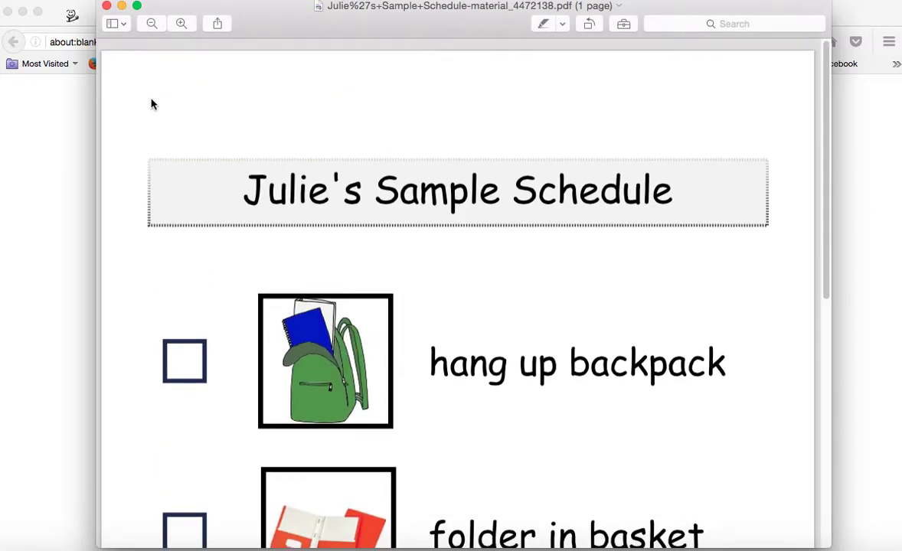
{"action": "left_click", "coordinate": [106, 6]}
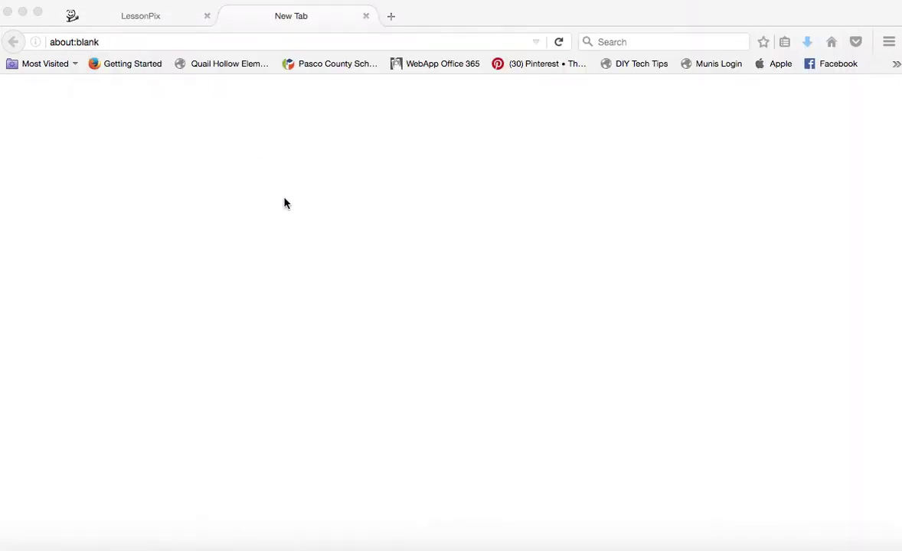
Step: Dismiss the blank download tab and Material Complete dialog, returning to the top of the 'morning work' results
{"action": "left_click", "coordinate": [365, 16]}
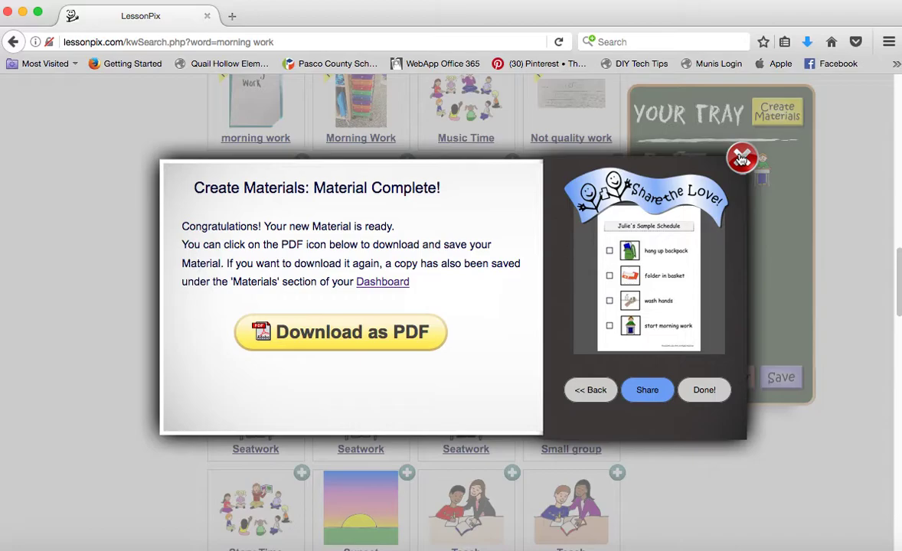
{"action": "left_click", "coordinate": [741, 158]}
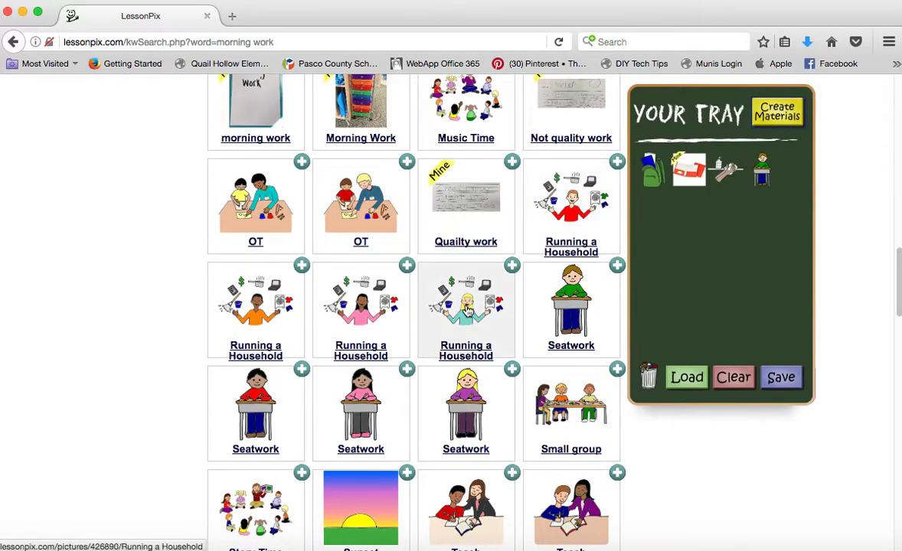
{"action": "scroll", "coordinate": [469, 310], "scroll_direction": "up", "scroll_amount": 3}
{"action": "scroll", "coordinate": [468, 310], "scroll_direction": "up", "scroll_amount": 15}
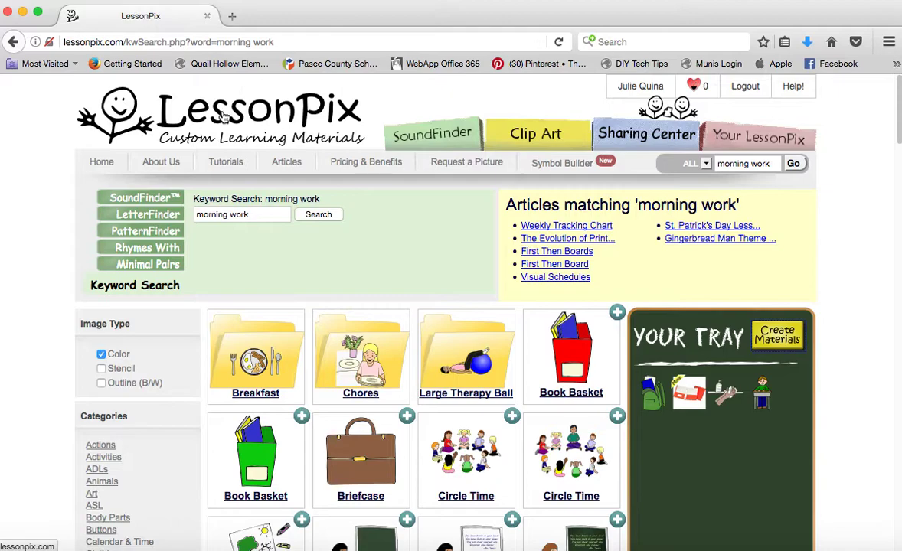
Step: Show all saved materials from the Your LessonPix dashboard's Your Materials section
{"action": "left_click", "coordinate": [733, 135]}
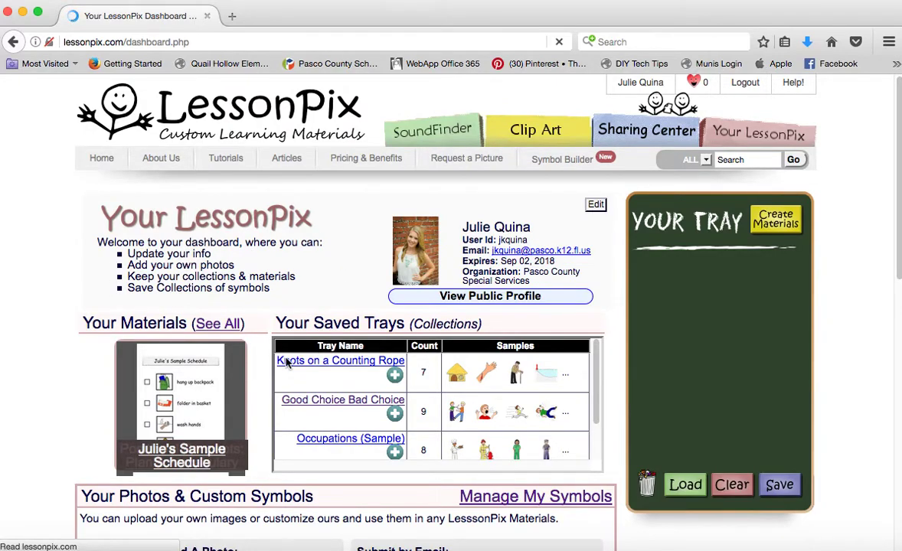
{"action": "left_click", "coordinate": [218, 324]}
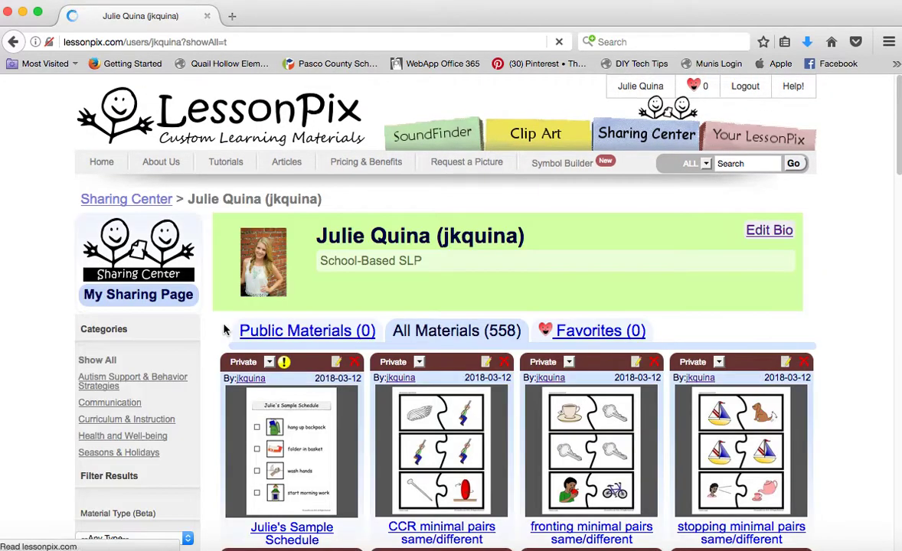
{"action": "scroll", "coordinate": [225, 327], "scroll_direction": "down", "scroll_amount": 1}
{"action": "scroll", "coordinate": [224, 328], "scroll_direction": "down", "scroll_amount": 5}
{"action": "scroll", "coordinate": [542, 516], "scroll_direction": "down", "scroll_amount": 5}
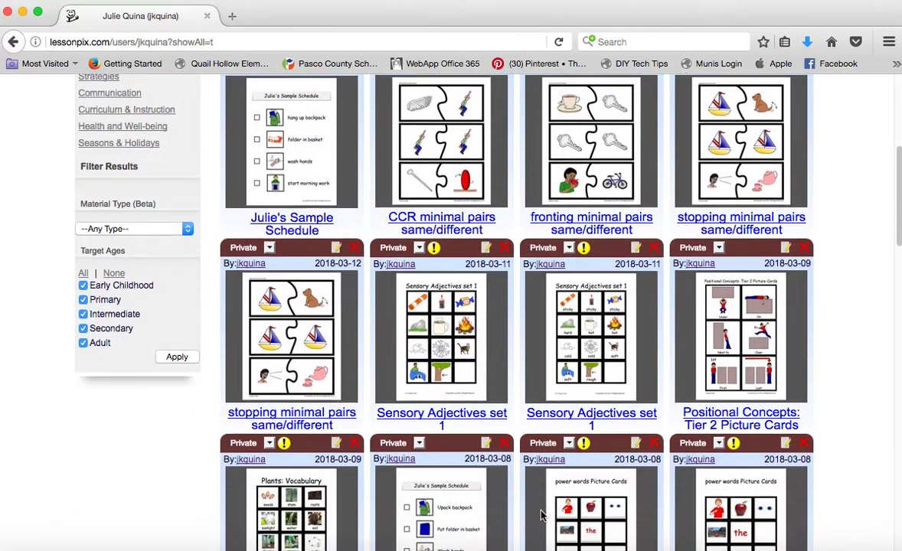
{"action": "scroll", "coordinate": [542, 516], "scroll_direction": "up", "scroll_amount": 10}
{"action": "scroll", "coordinate": [299, 475], "scroll_direction": "down", "scroll_amount": 3}
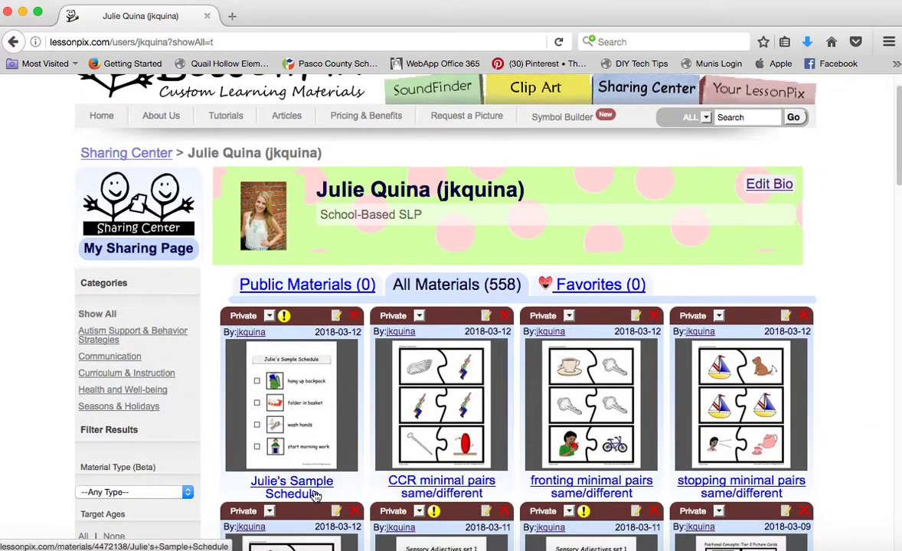
Step: Open the Julie's Sample Schedule material page to view its checklist preview and 4 pictures used
{"action": "left_click", "coordinate": [299, 487]}
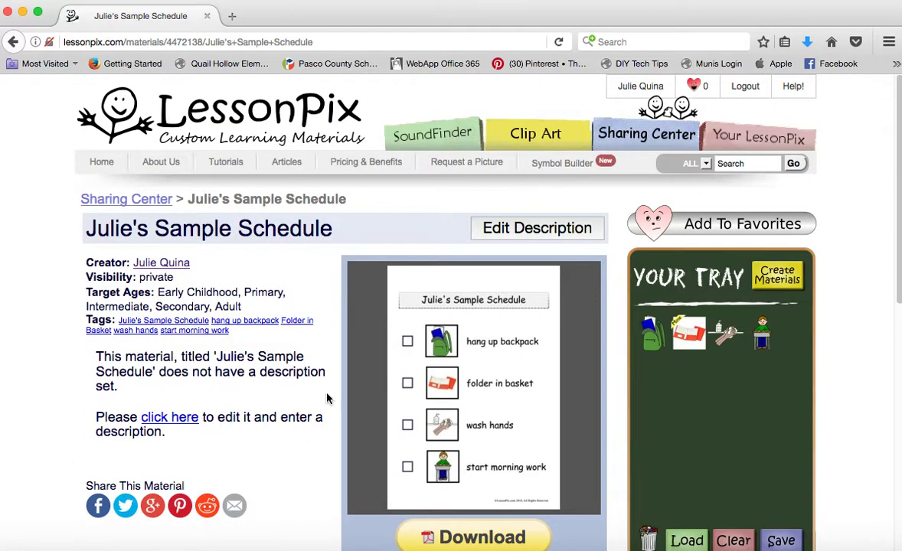
{"action": "scroll", "coordinate": [331, 379], "scroll_direction": "down", "scroll_amount": 6}
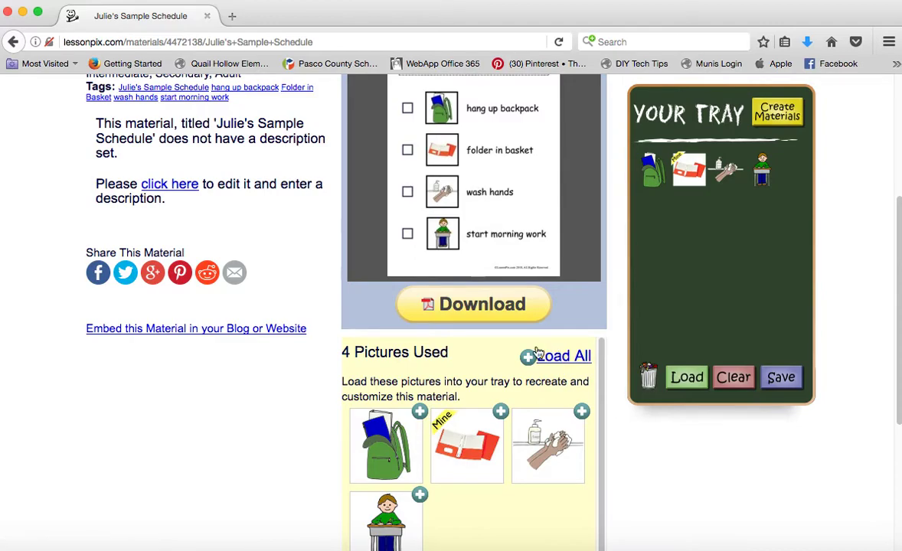
{"action": "scroll", "coordinate": [214, 474], "scroll_direction": "up", "scroll_amount": 1}
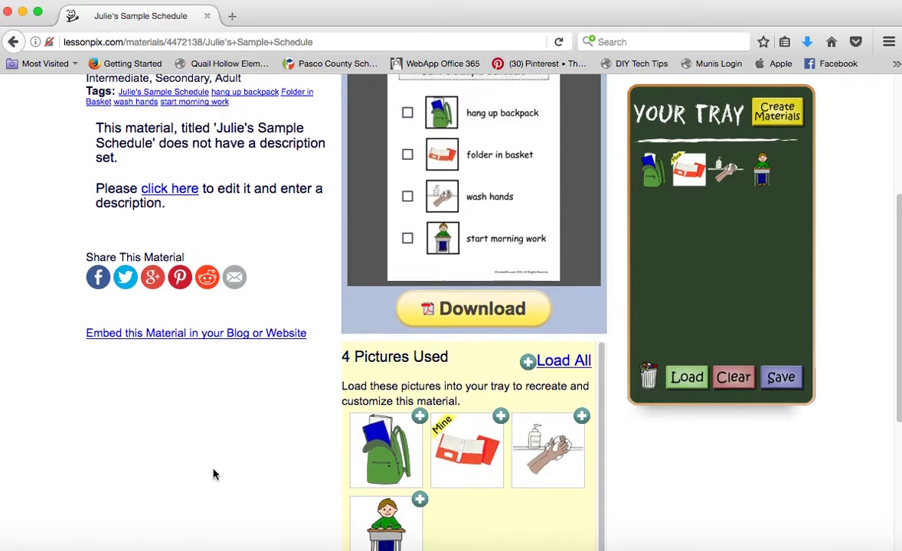
{"action": "scroll", "coordinate": [215, 474], "scroll_direction": "up", "scroll_amount": 5}
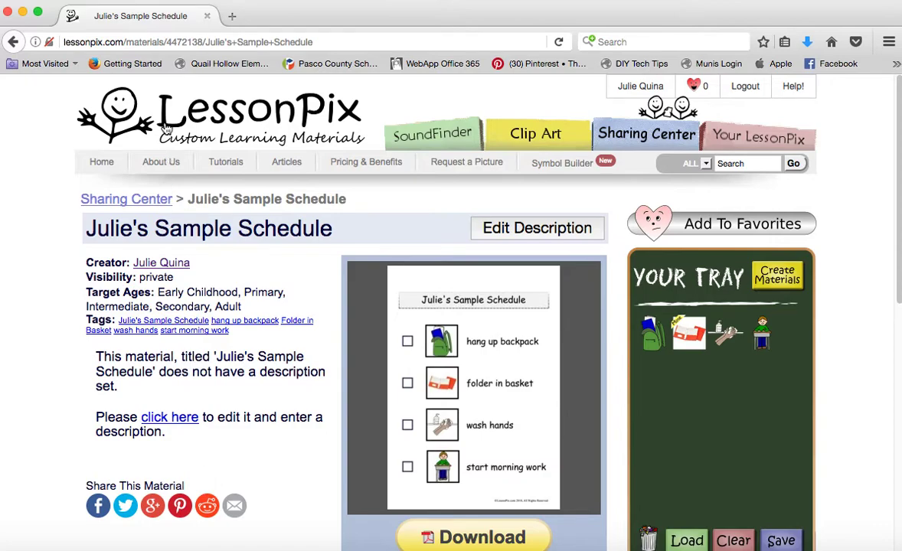